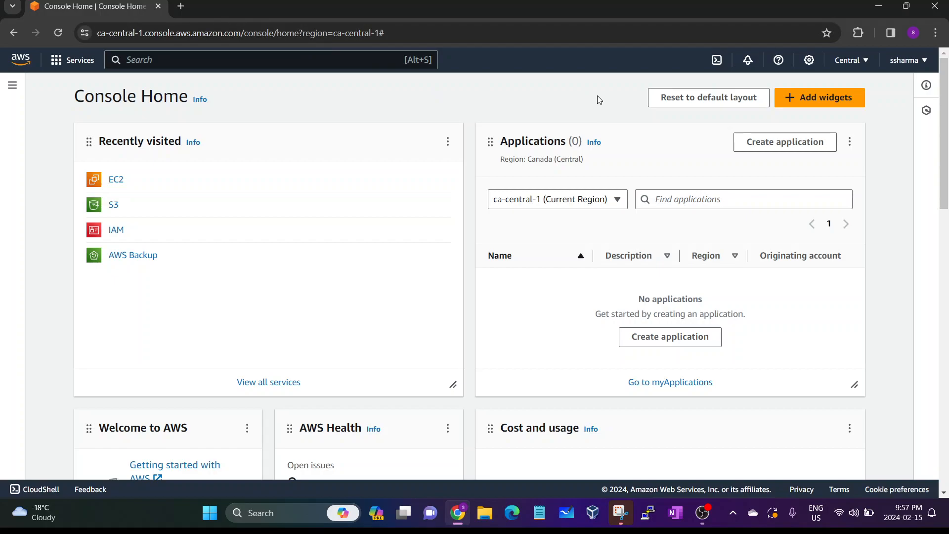
Step: Find the EC2 service, go to its Instances list and start launching a new instance
left_click(155, 58)
type("ec2")
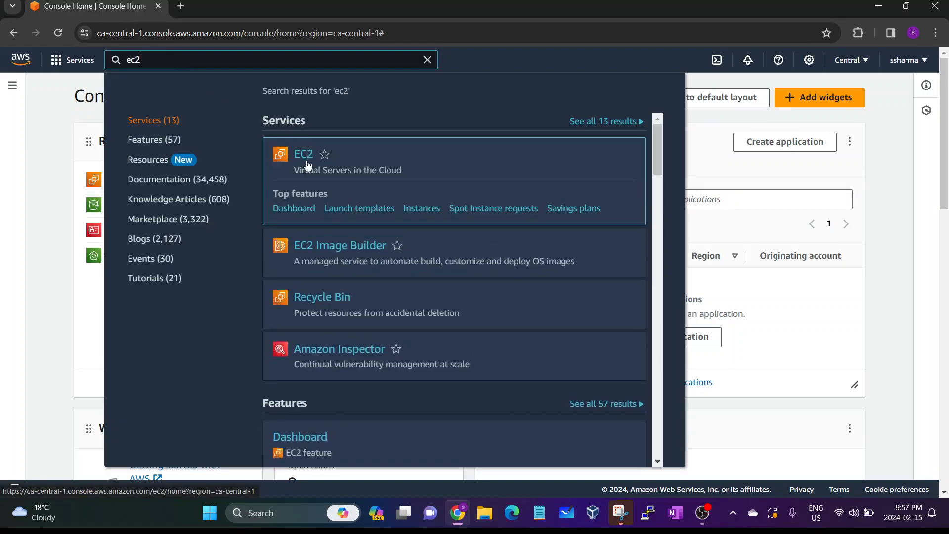
left_click(304, 155)
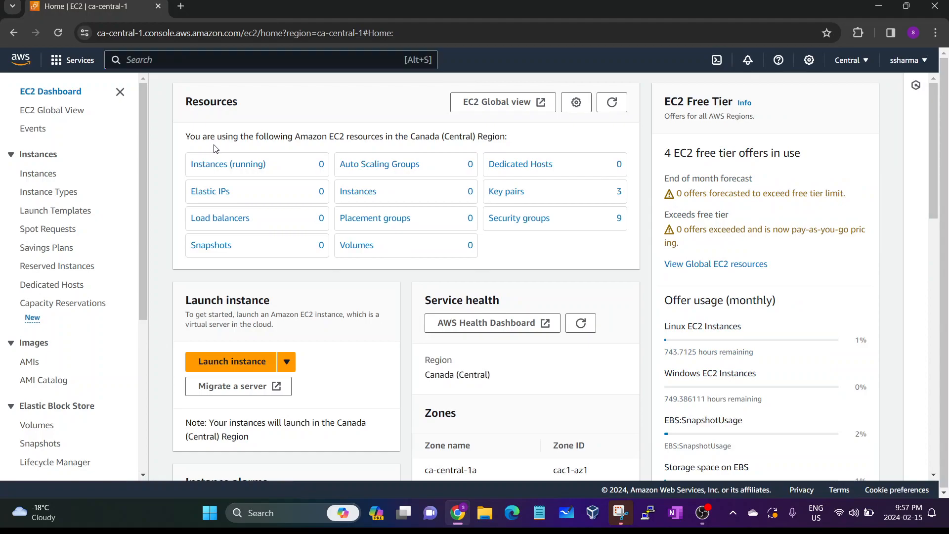
left_click(51, 177)
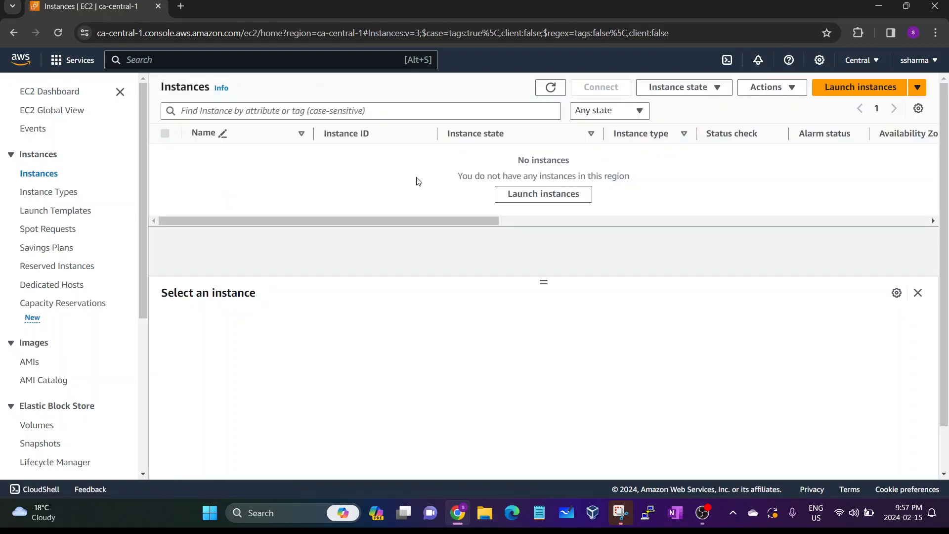
left_click(842, 91)
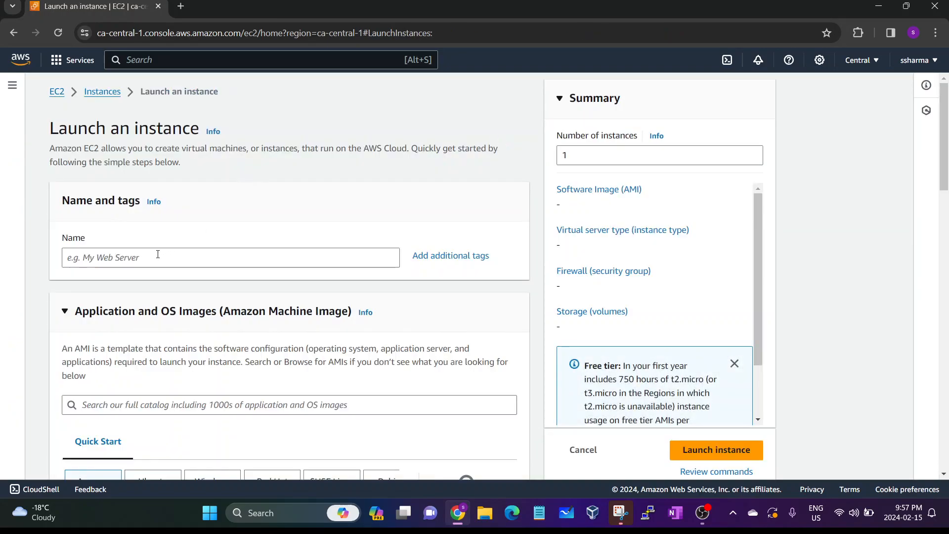
Step: Name the instance WINDOWS MACHINE and choose the Windows quick-start image, Microsoft Windows Server 2022 Base
left_click(111, 256)
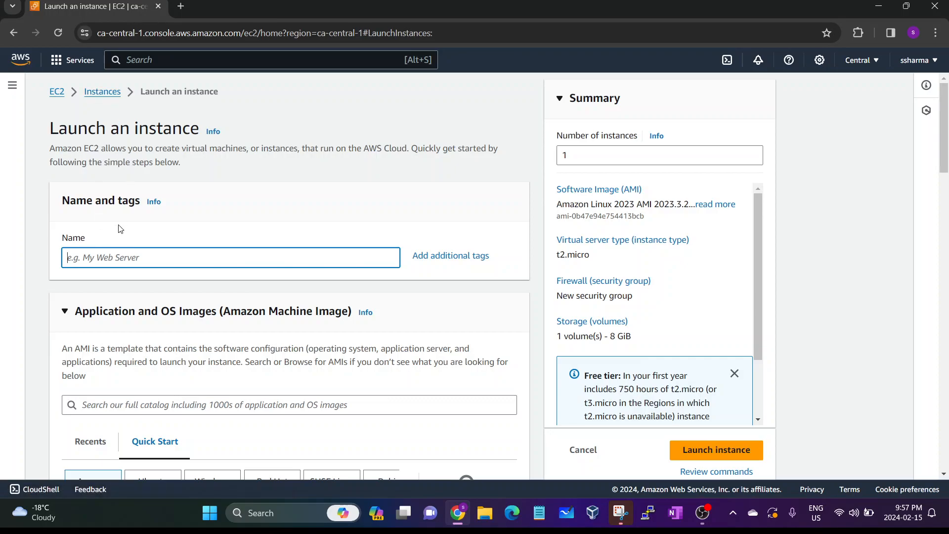
type("WINDOWS MACHINE")
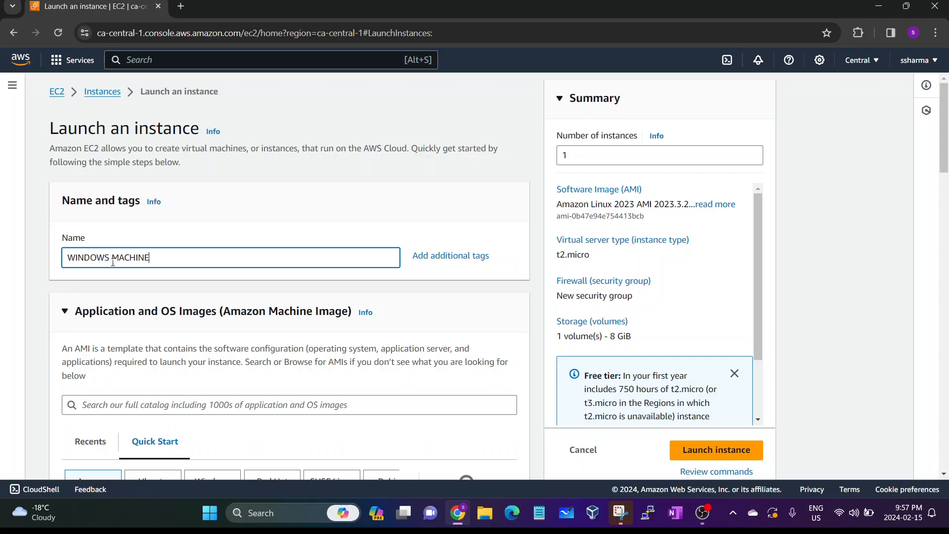
scroll(193, 390, "down", 3)
scroll(193, 390, "down", 2)
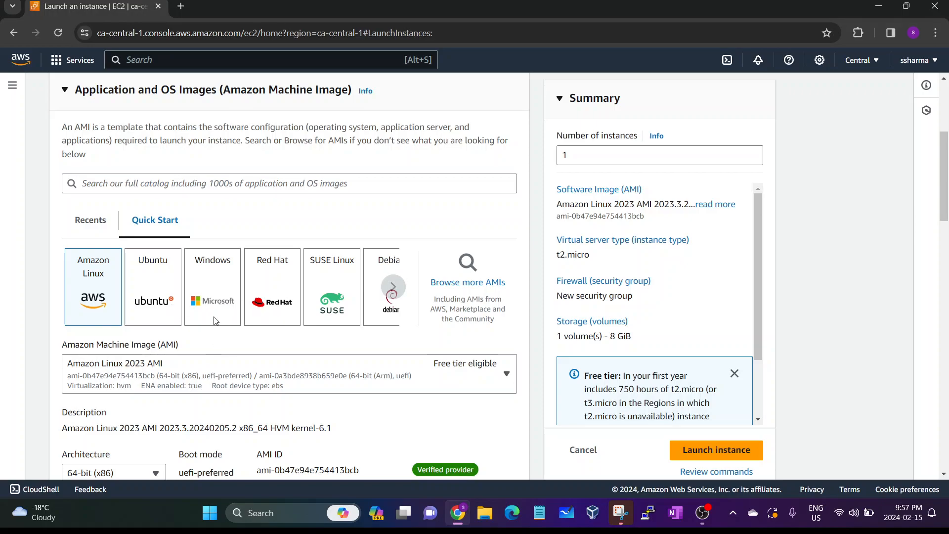
left_click(214, 299)
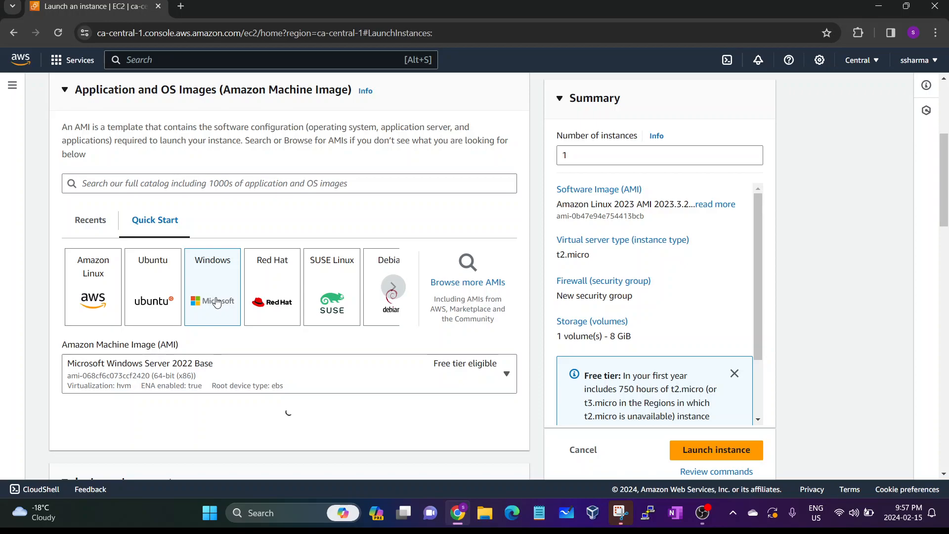
Step: Try t2.xlarge as the instance type
scroll(235, 331, "down", 1)
scroll(234, 332, "down", 6)
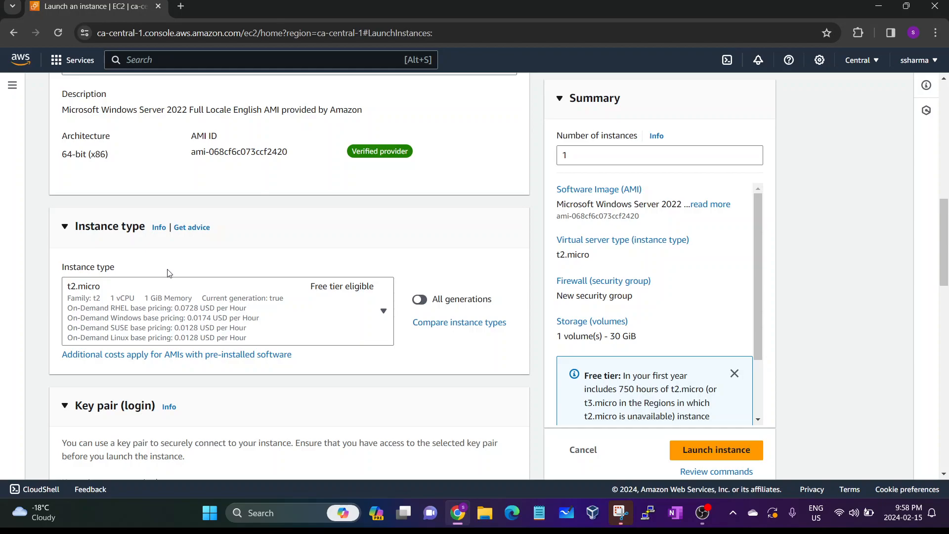
scroll(167, 273, "up", 2)
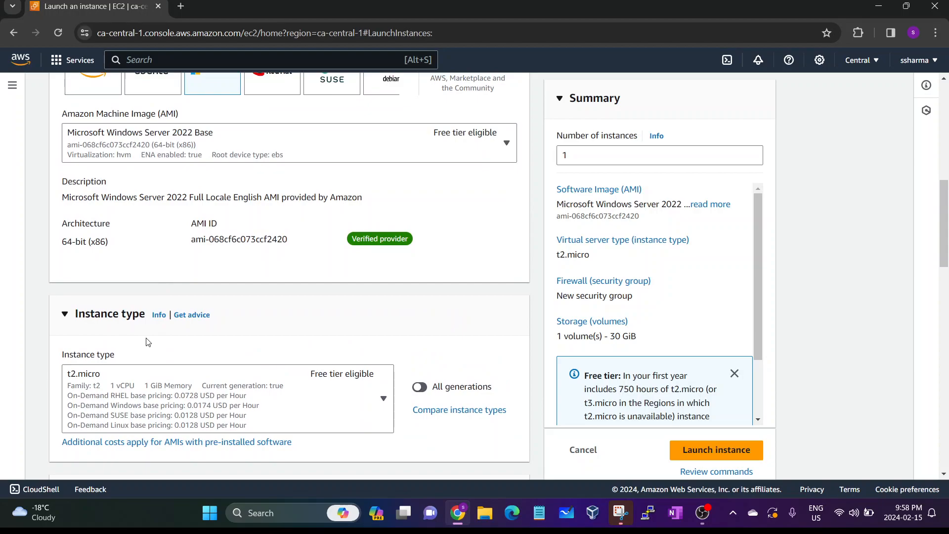
scroll(196, 339, "down", 2)
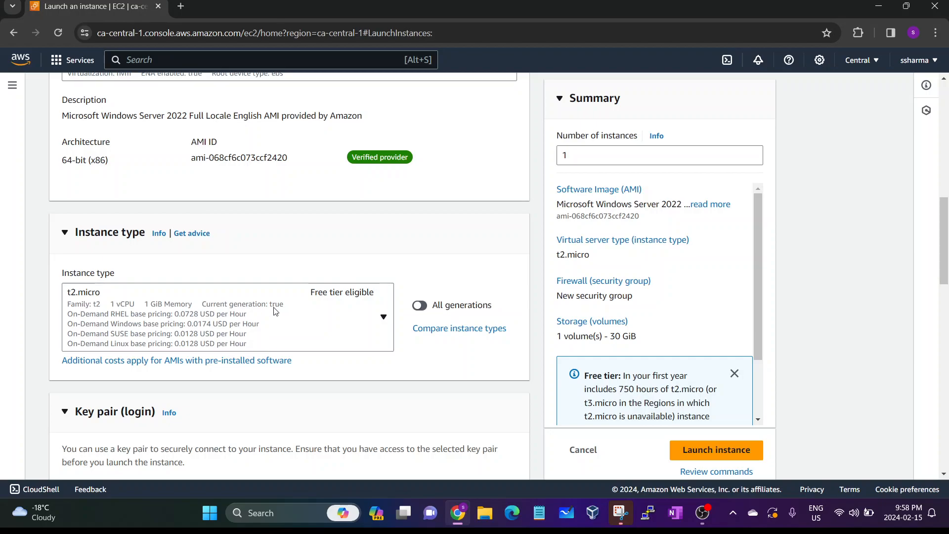
left_click(376, 319)
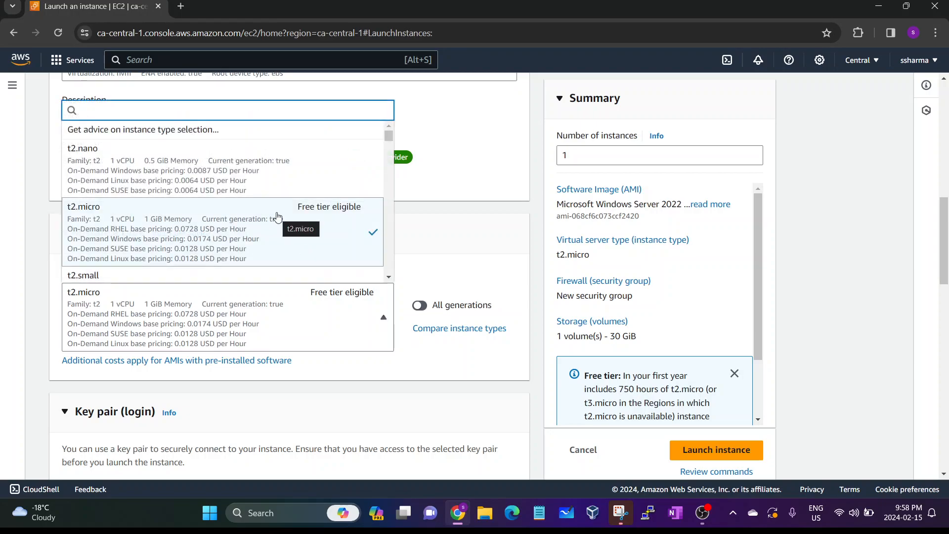
scroll(278, 215, "down", 3)
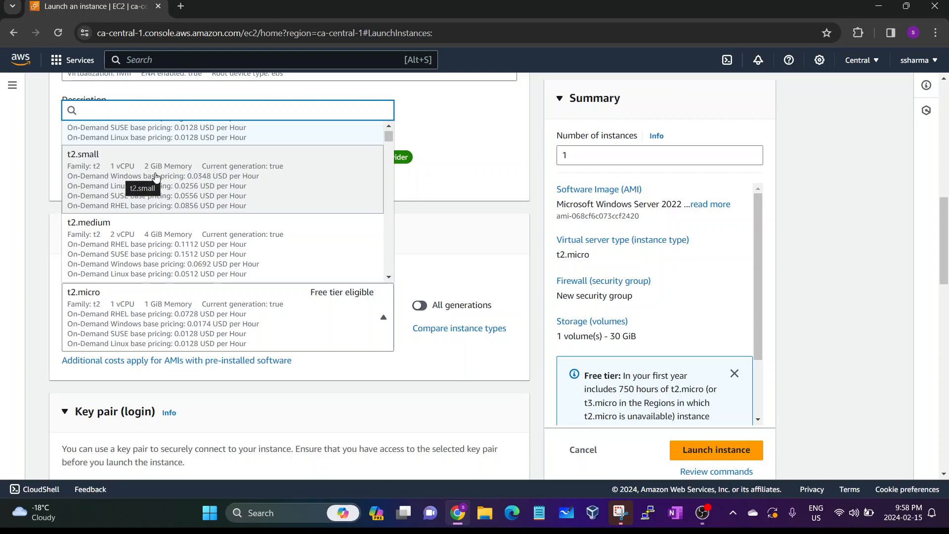
scroll(187, 233, "down", 3)
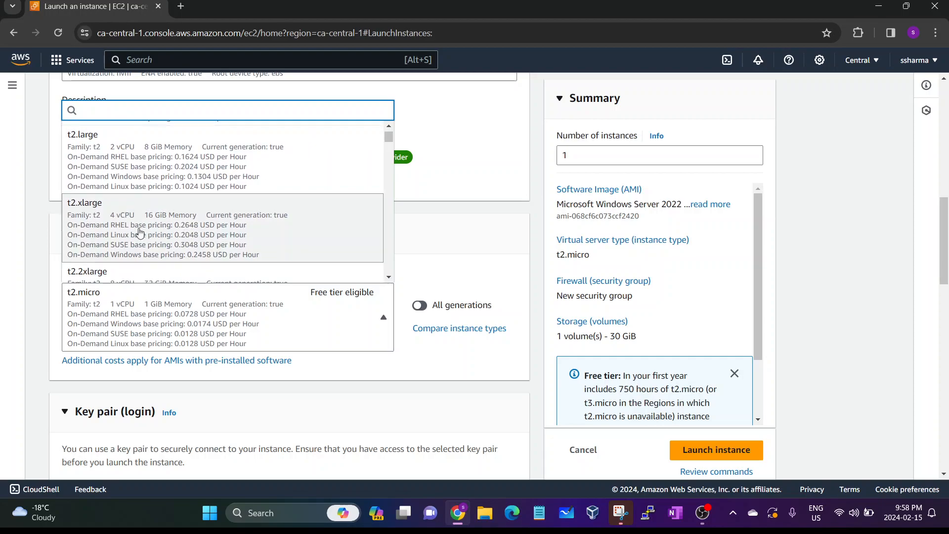
left_click(83, 218)
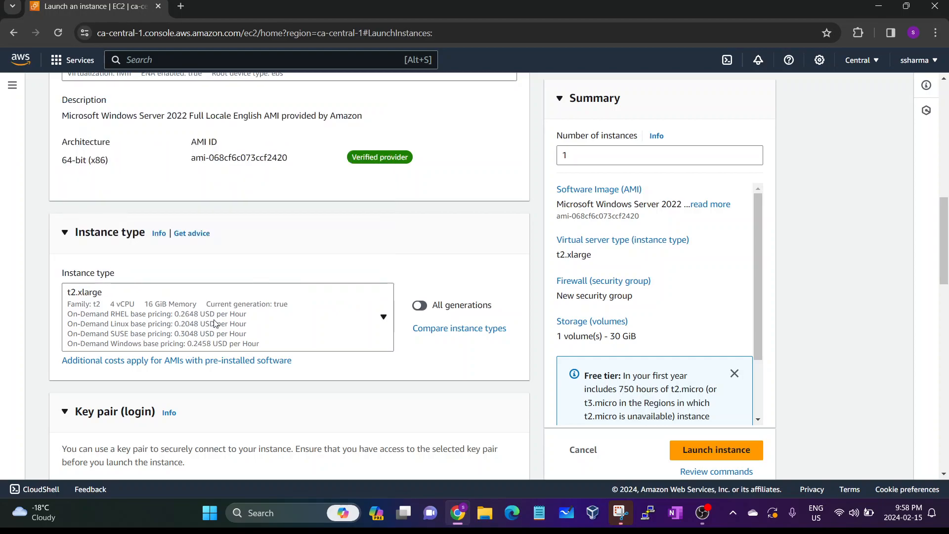
Step: Set the instance type back to t2.micro
left_click(270, 286)
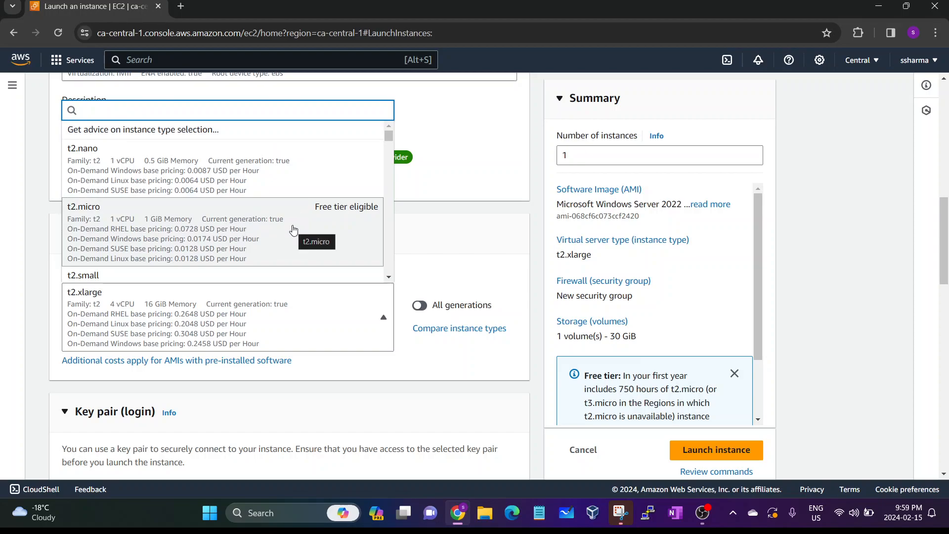
left_click(235, 234)
scroll(311, 282, "up", 3)
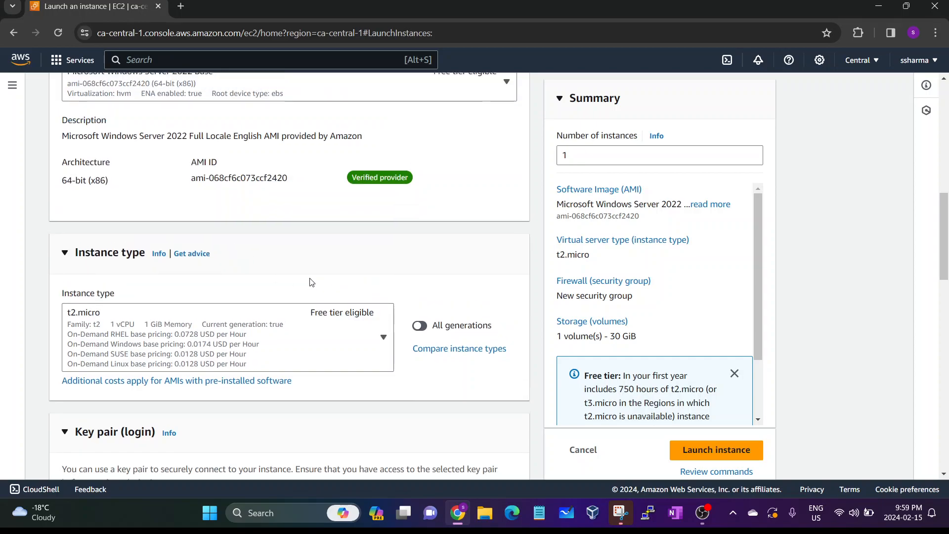
Step: Look through the existing key pairs available for the instance login without selecting one
scroll(311, 281, "down", 6)
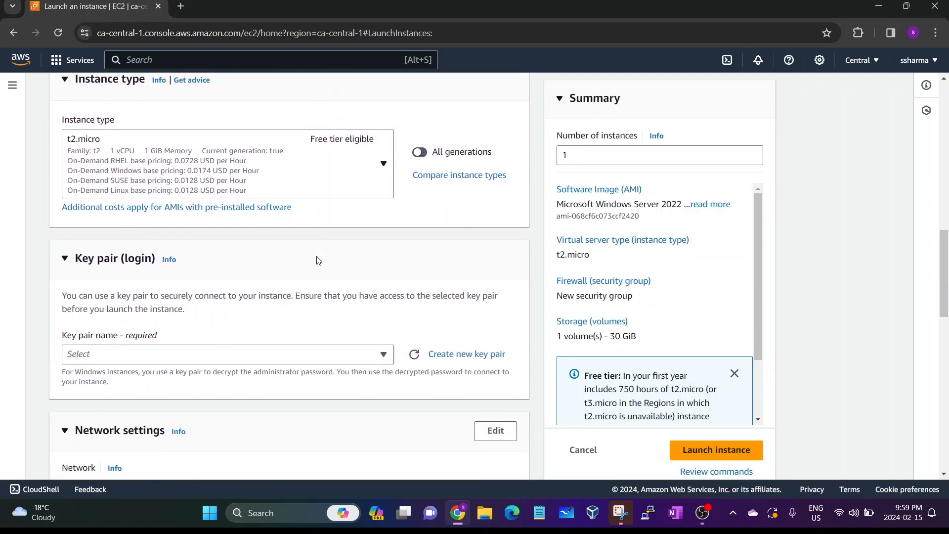
scroll(317, 259, "down", 2)
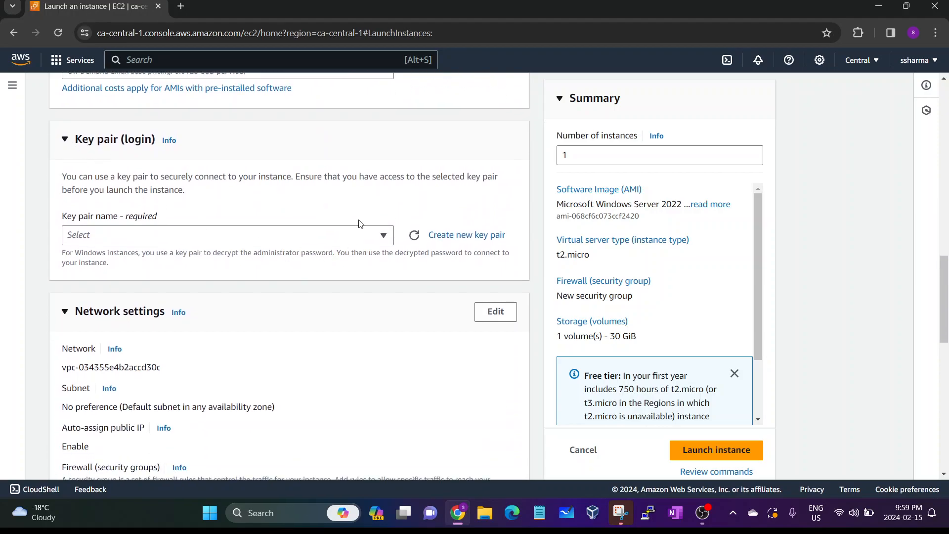
left_click(383, 236)
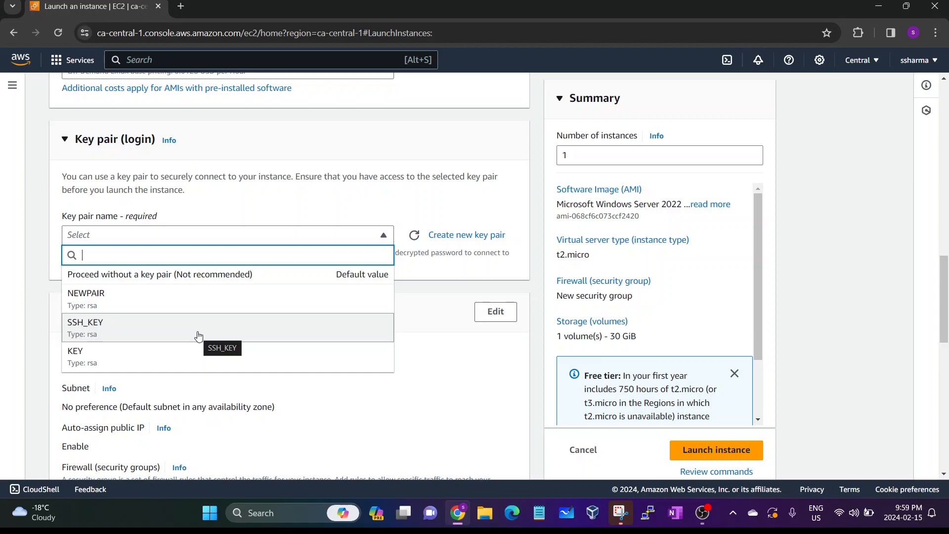
left_click(257, 207)
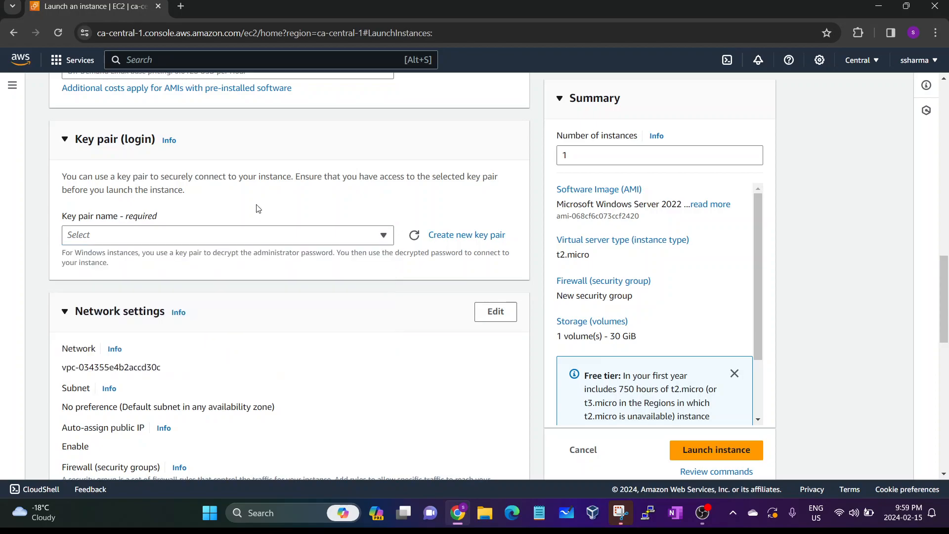
Step: Create a new RSA key pair named WINDOWS-PAIR with the .pem private key format
left_click(458, 244)
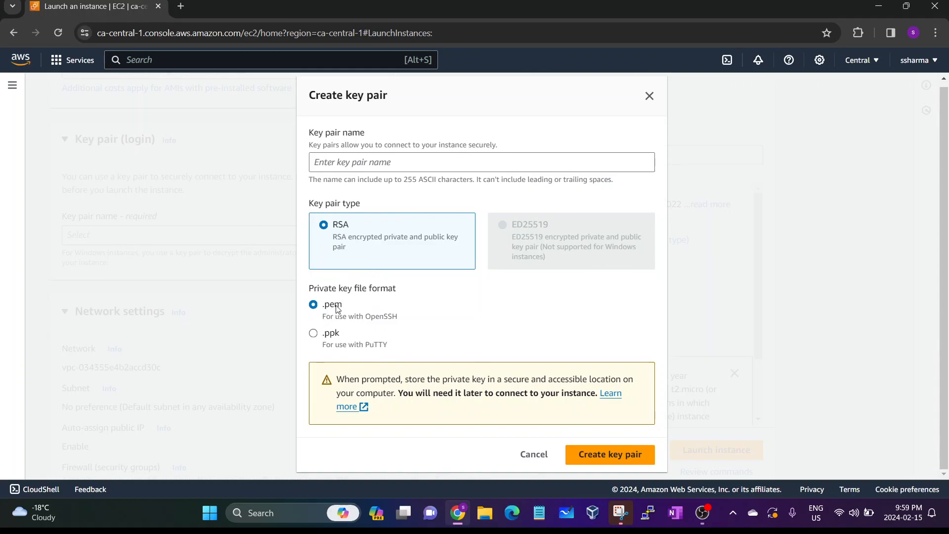
left_click(395, 166)
type("WIND")
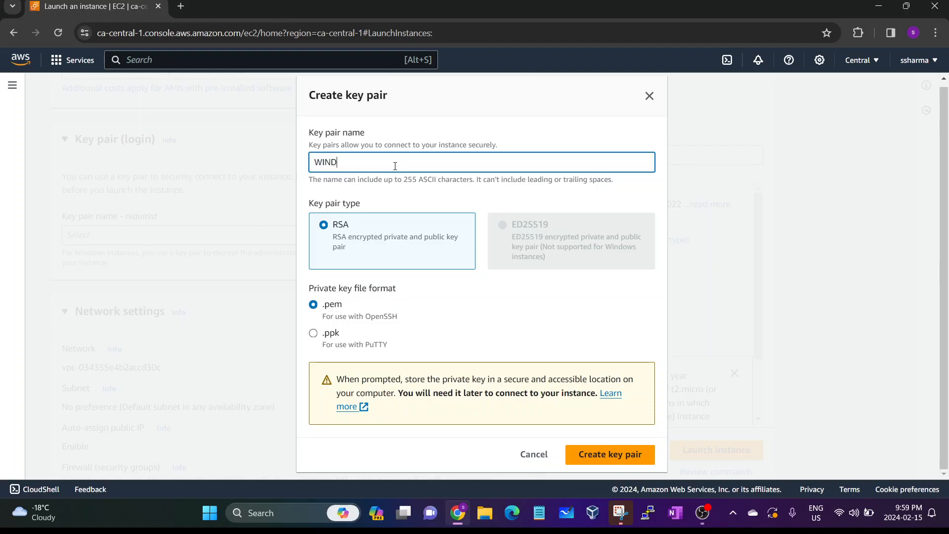
type("OWS-PAIR")
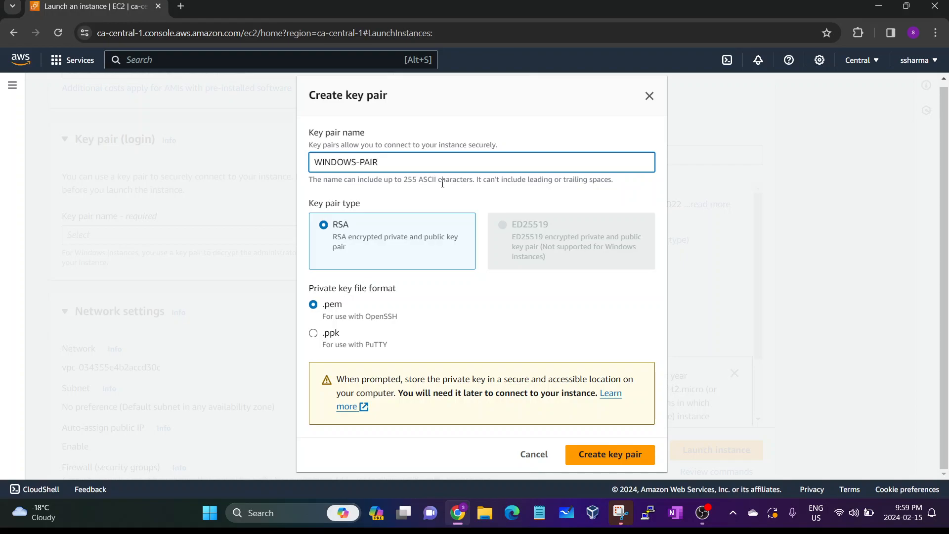
left_click(588, 458)
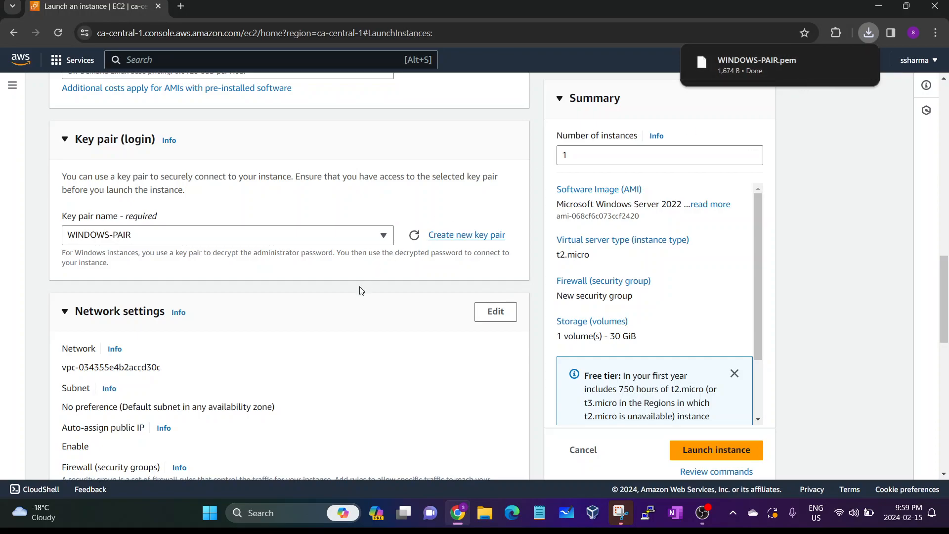
Step: Open the instance's network settings for editing
scroll(360, 290, "down", 4)
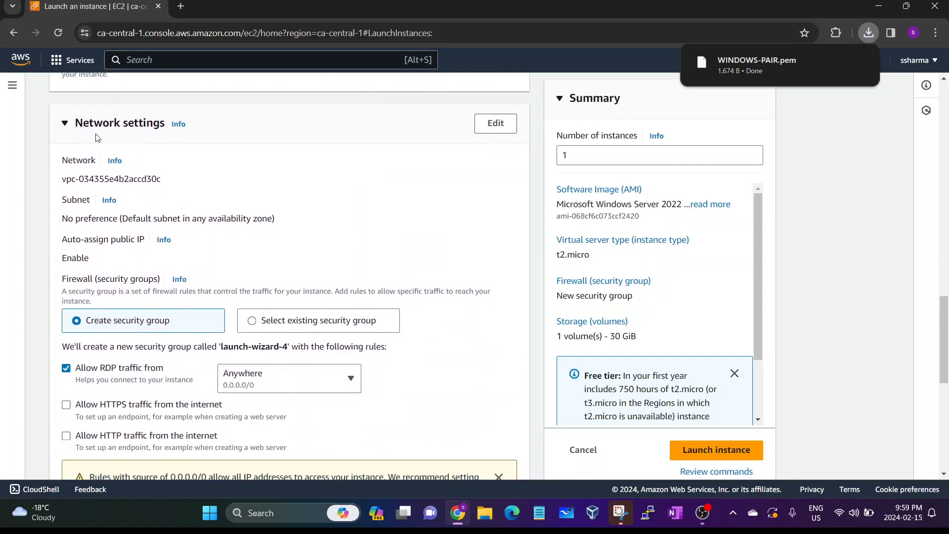
left_click_drag(64, 177, 166, 191)
left_click(166, 189)
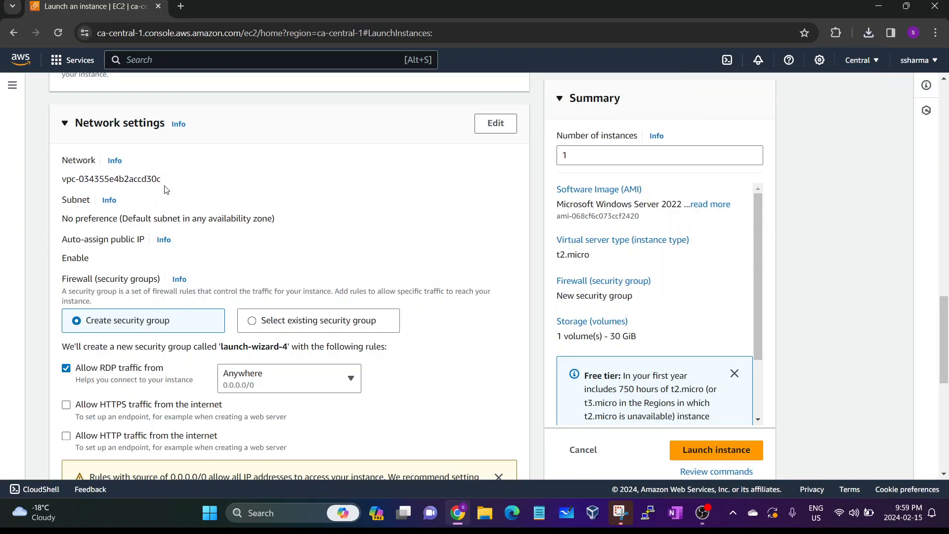
scroll(135, 223, "down", 1)
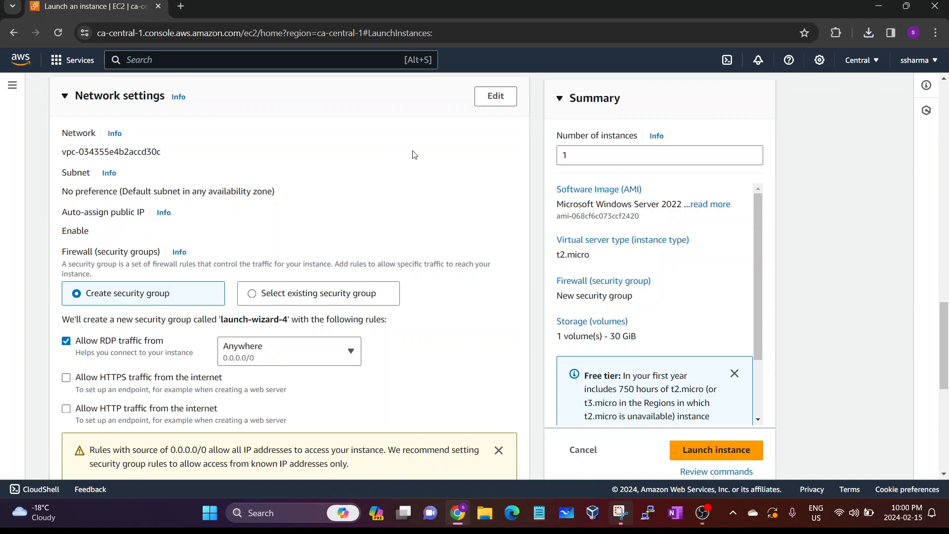
left_click(495, 95)
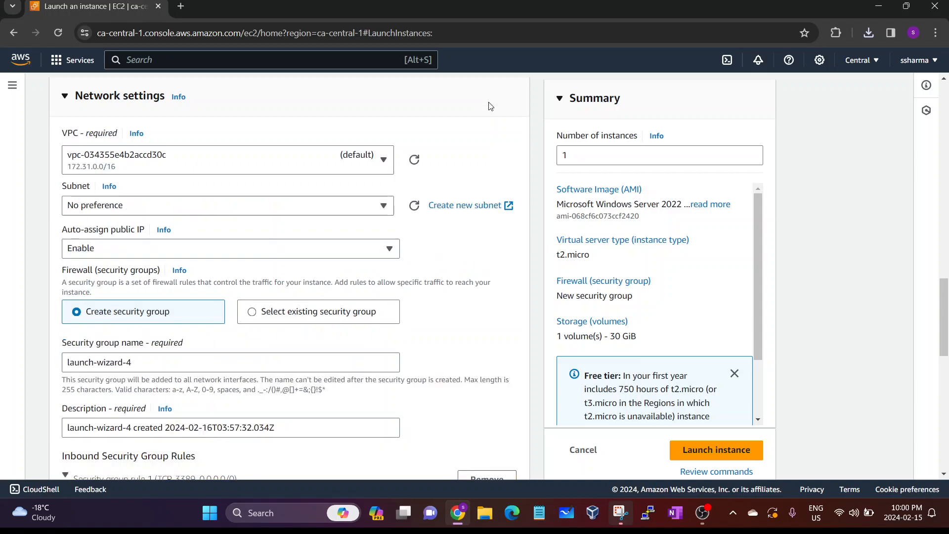
Step: Review the VPC choices for the instance, keeping the default VPC
left_click(347, 166)
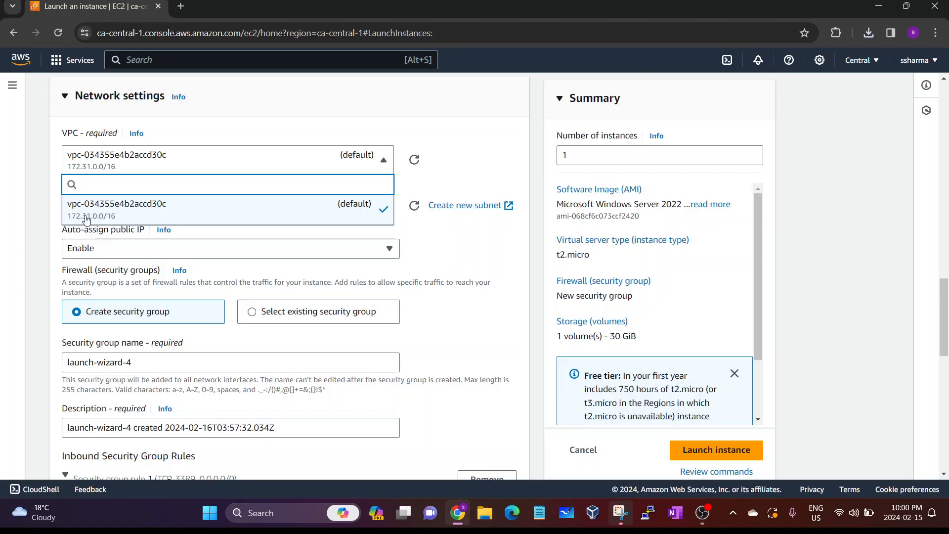
left_click(35, 206)
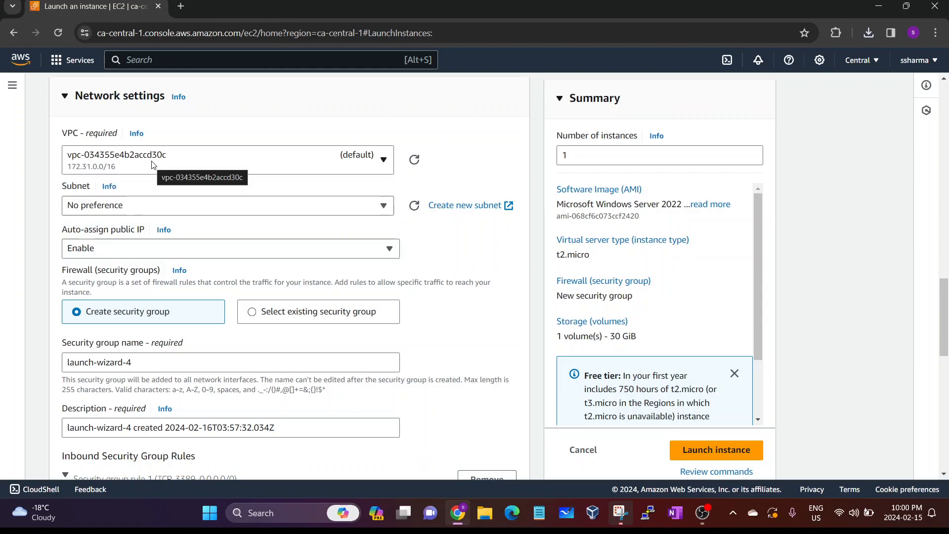
left_click(170, 164)
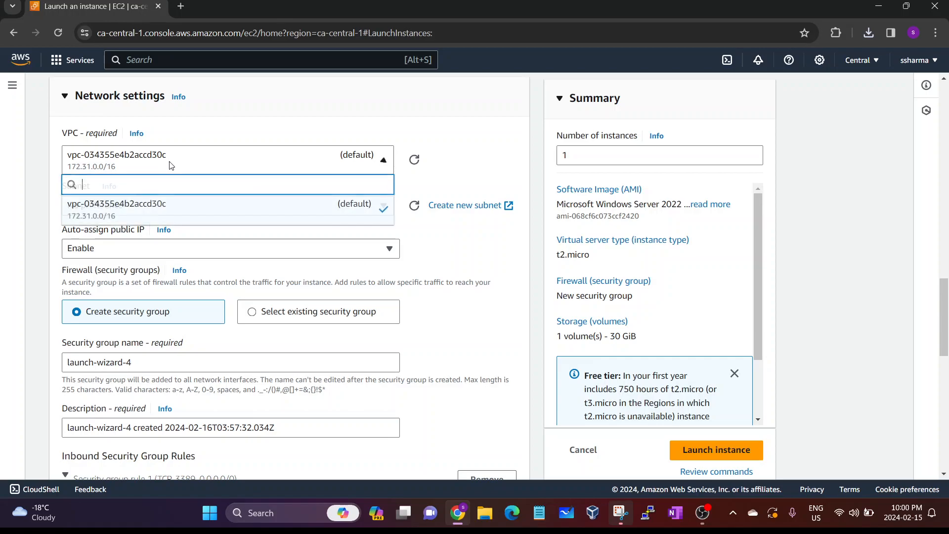
left_click(54, 208)
Step: Review the available subnets and the auto-assign public IP setting, keeping No preference for the subnet
left_click(126, 205)
left_click(128, 204)
left_click(128, 204)
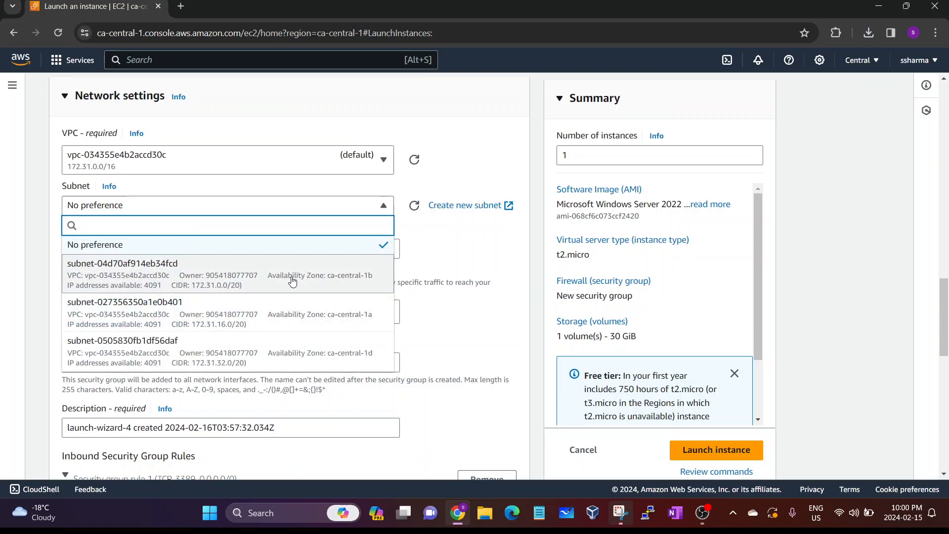
left_click(463, 168)
scroll(470, 163, "up", 2)
scroll(473, 158, "down", 1)
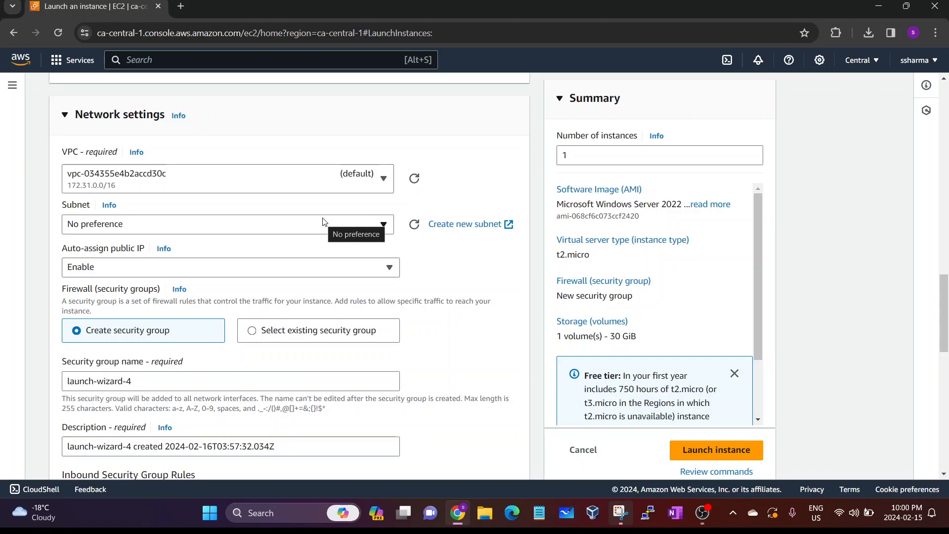
left_click_drag(67, 249, 144, 250)
left_click(141, 251)
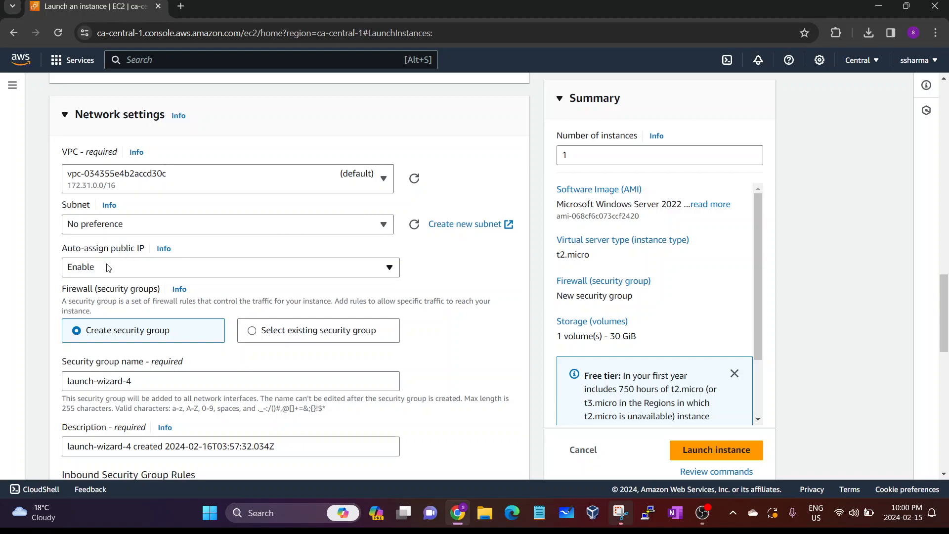
Step: Review the auto-assign public IP options for the instance, keeping Enable
left_click(109, 268)
left_click(111, 267)
scroll(83, 282, "down", 2)
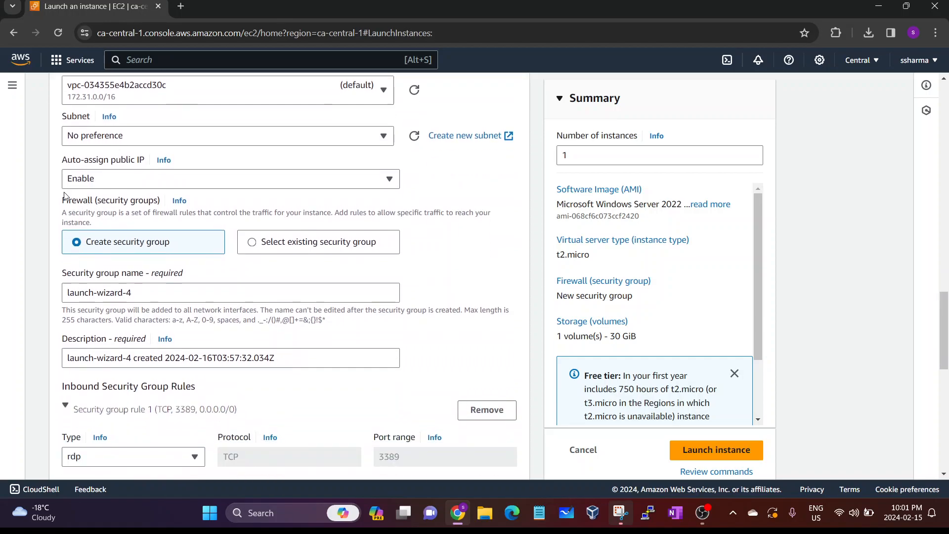
Step: Review the firewall settings and the new security group's name, keeping launch-wizard-4
left_click_drag(64, 196, 136, 210)
left_click(136, 209)
scroll(140, 257, "down", 1)
left_click_drag(142, 239, 68, 234)
left_click(68, 234)
left_click_drag(154, 233, 75, 227)
left_click(161, 239)
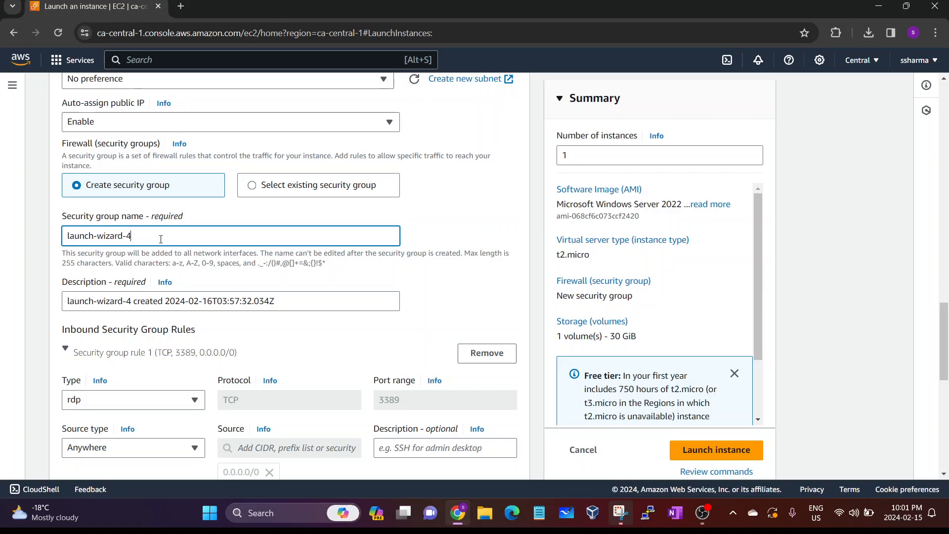
scroll(139, 242, "down", 3)
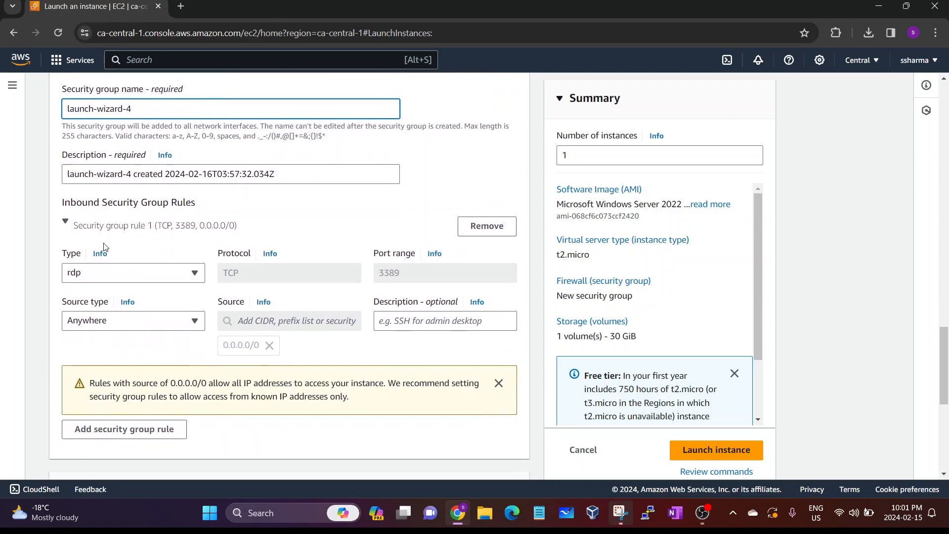
Step: Examine the type, protocol and port range of the inbound security group rule, keeping rdp as the type
left_click(99, 274)
left_click(98, 273)
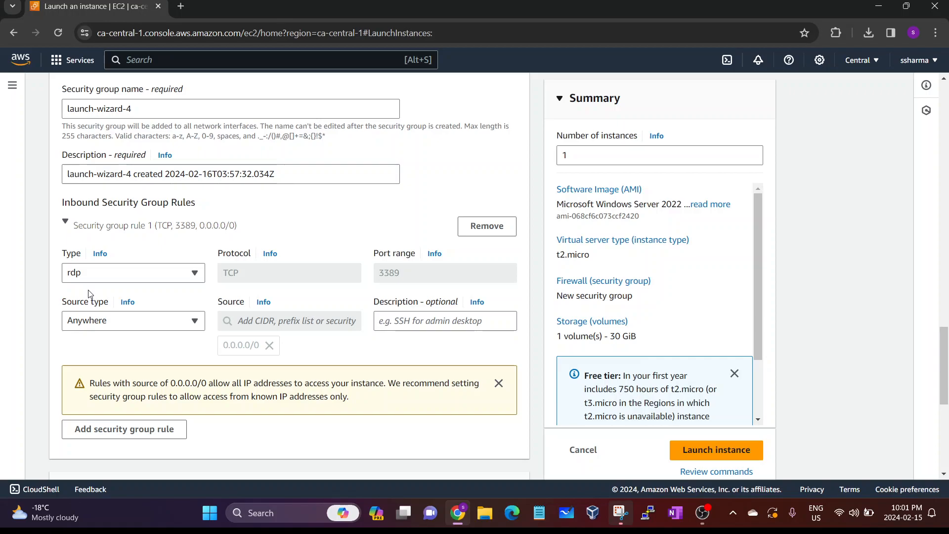
scroll(99, 278, "up", 5)
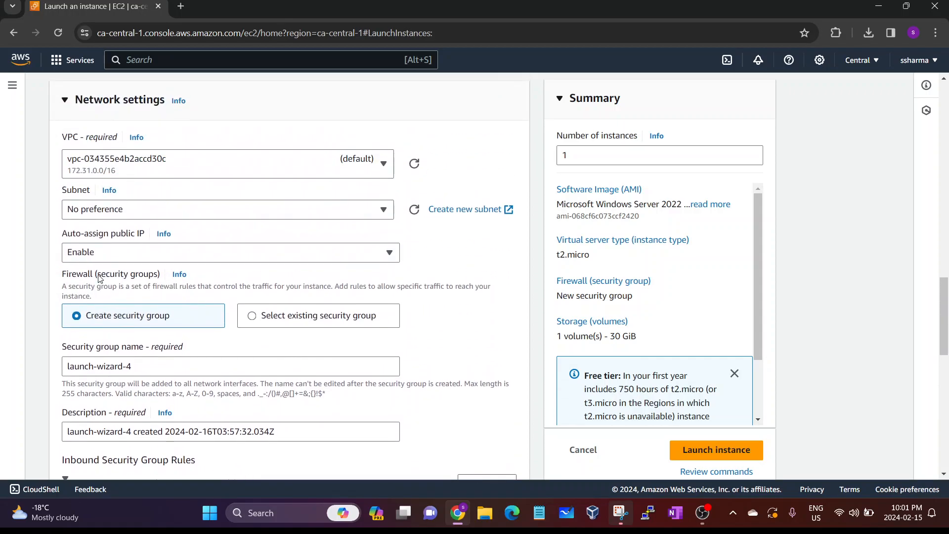
scroll(99, 278, "up", 5)
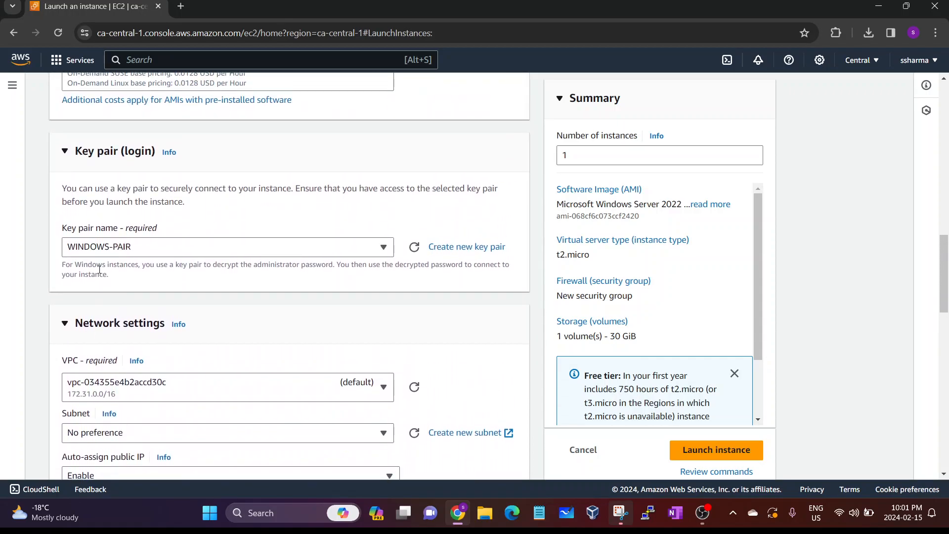
scroll(101, 270, "down", 3)
scroll(104, 261, "down", 6)
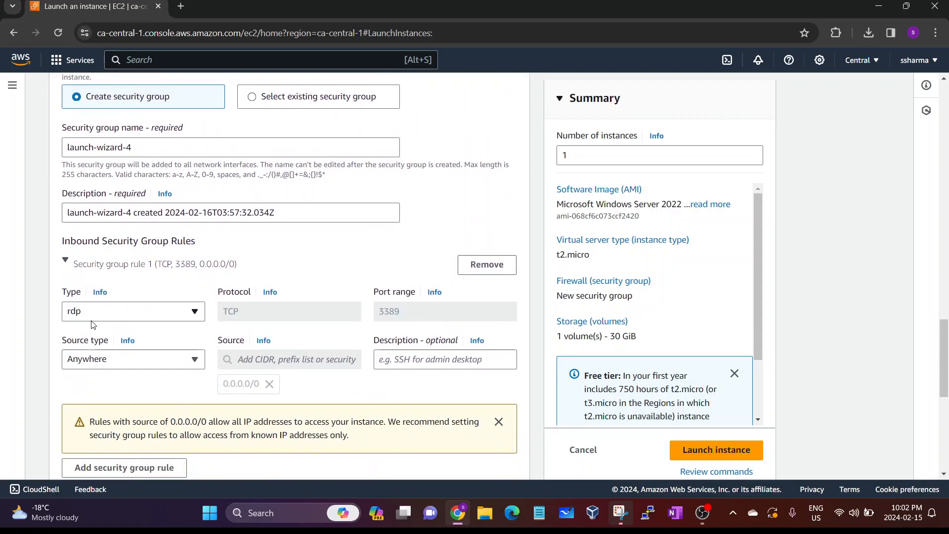
scroll(104, 265, "up", 1)
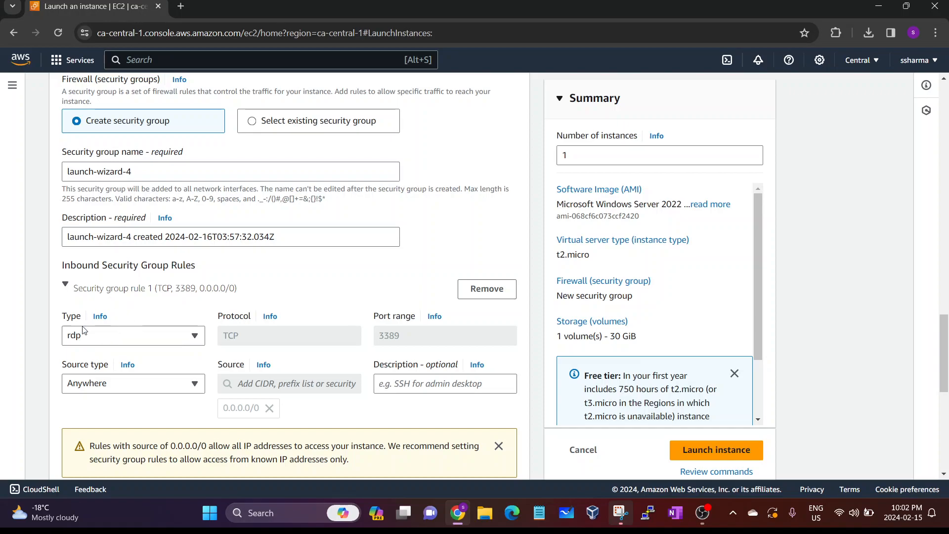
scroll(87, 329, "down", 1)
scroll(87, 328, "down", 1)
left_click(147, 288)
left_click(146, 288)
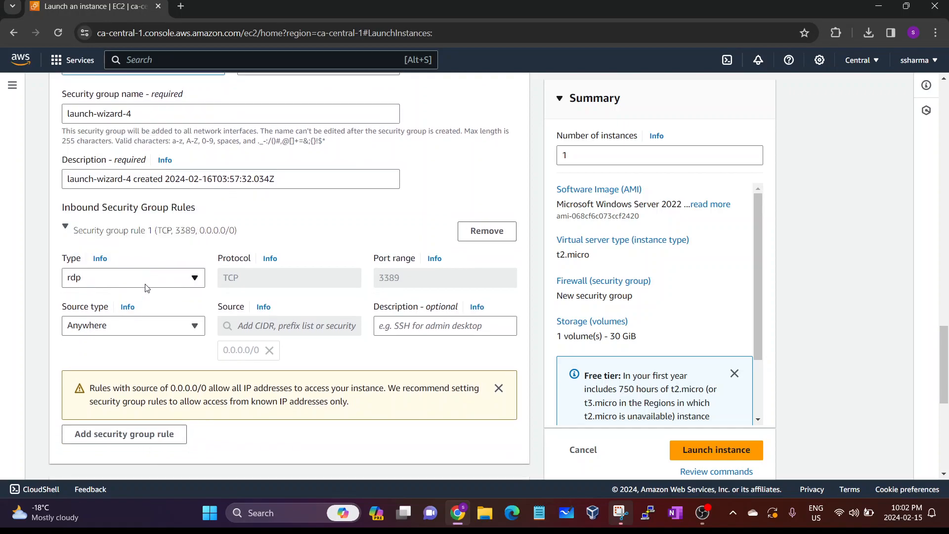
left_click(187, 286)
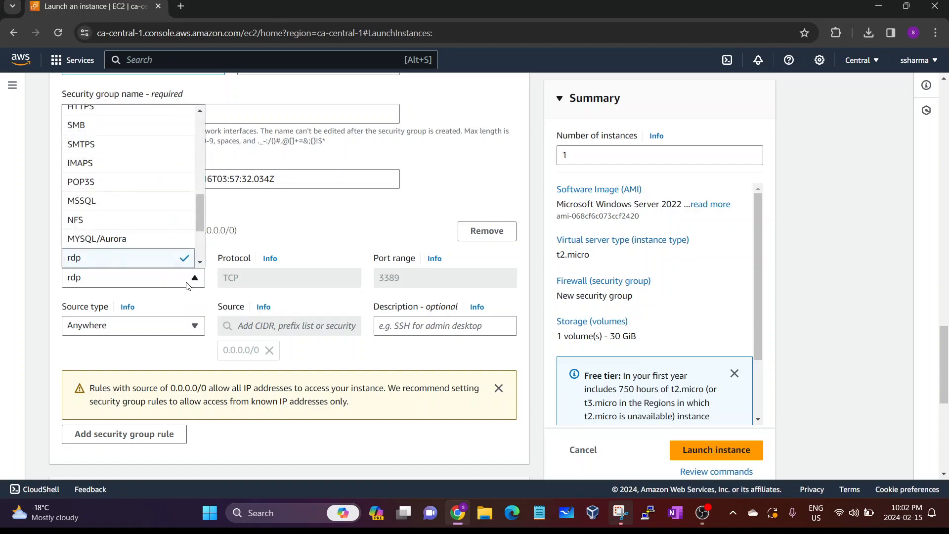
left_click(292, 275)
left_click(366, 281)
Step: Review the root volume's size and the available volume types, keeping General purpose SSD (gp2)
scroll(368, 275, "down", 5)
scroll(370, 267, "down", 2)
double_click(101, 188)
left_click(52, 212)
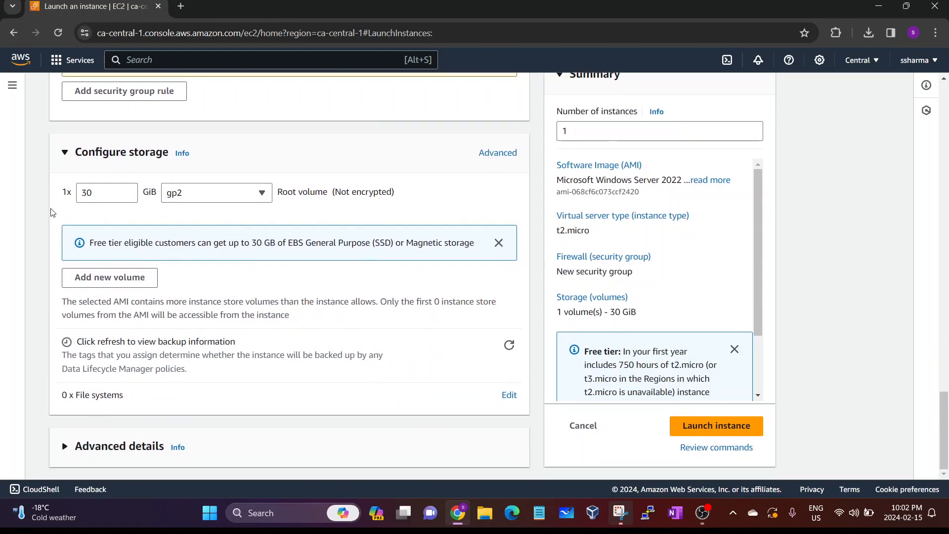
left_click(212, 196)
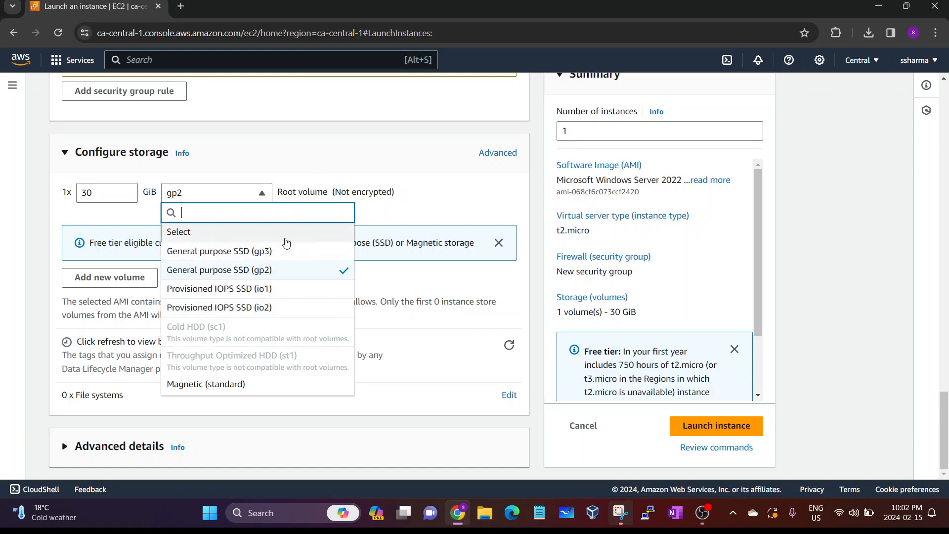
left_click(289, 181)
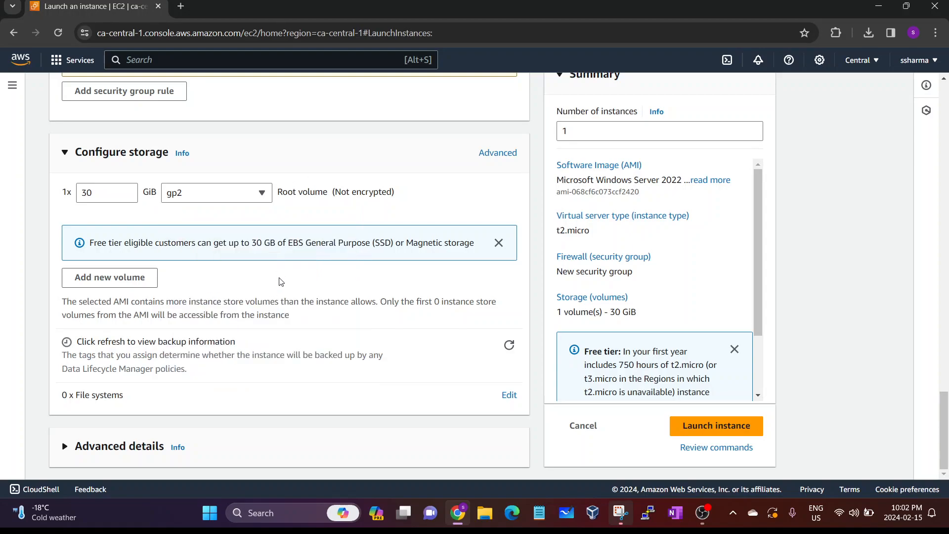
Step: Try 4 as the number of instances and return the value to 1
scroll(606, 235, "up", 6)
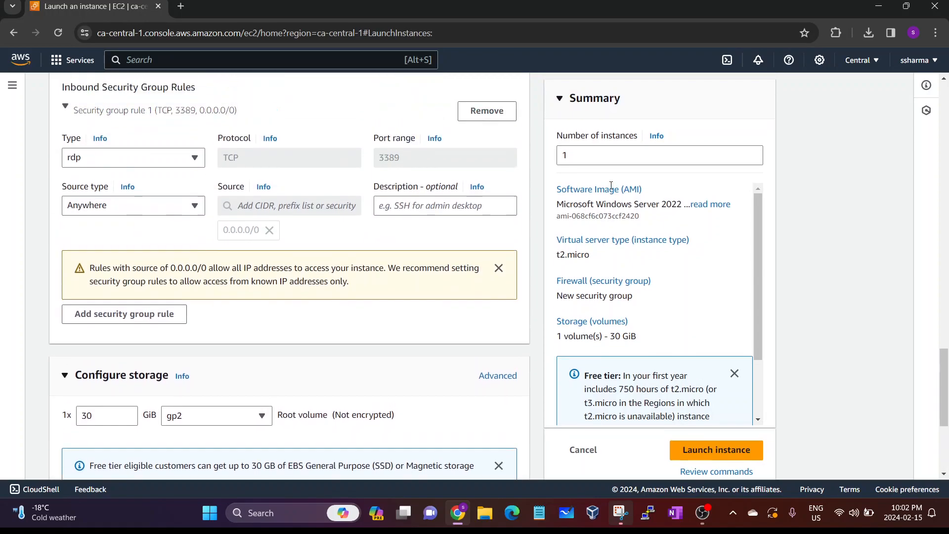
left_click(590, 151)
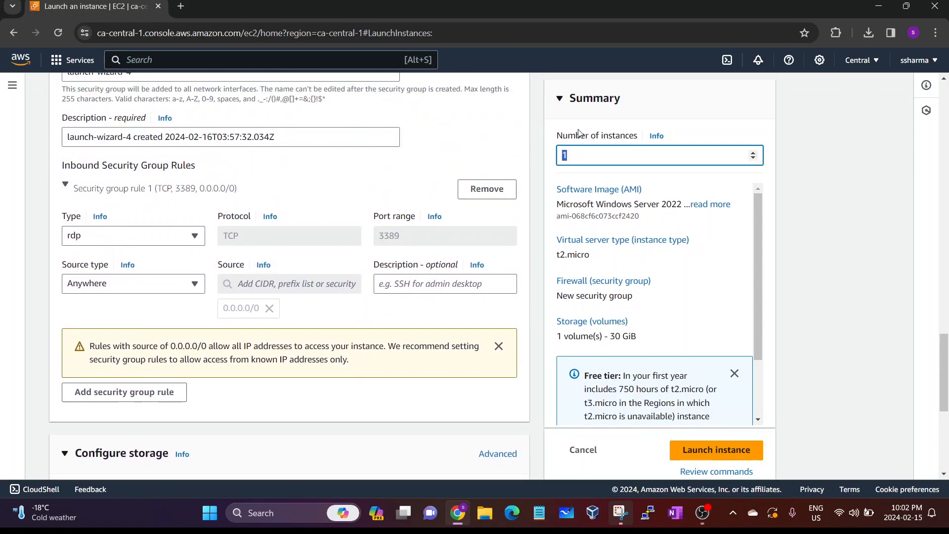
left_click_drag(574, 161, 546, 160)
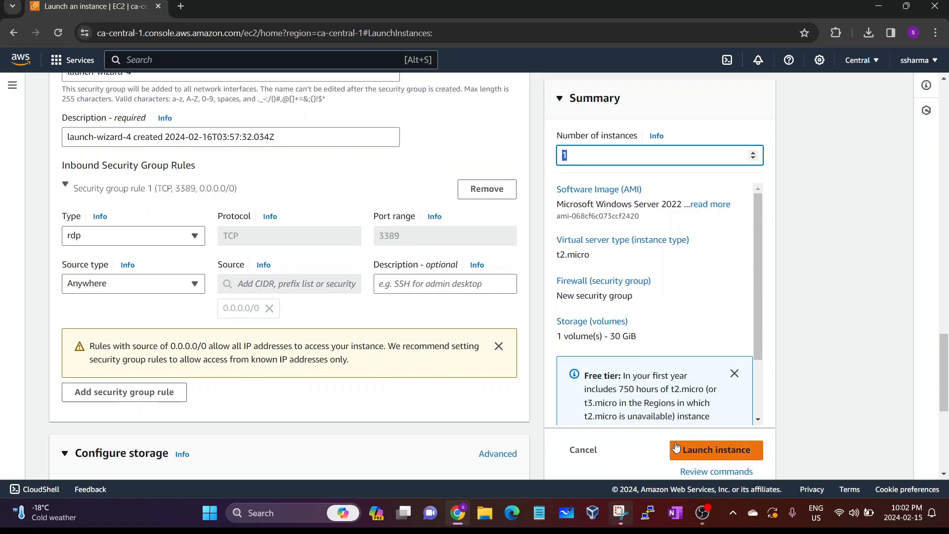
scroll(445, 321, "up", 10)
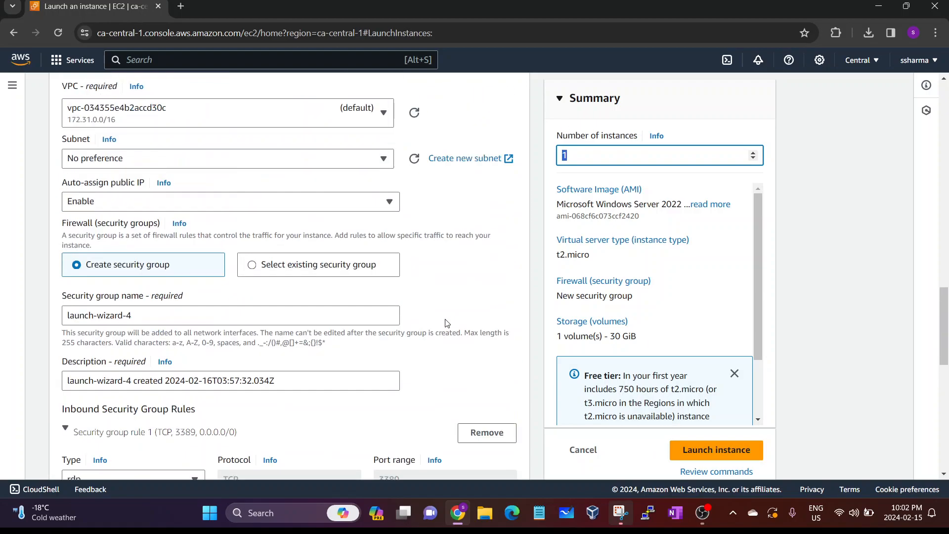
left_click(588, 162)
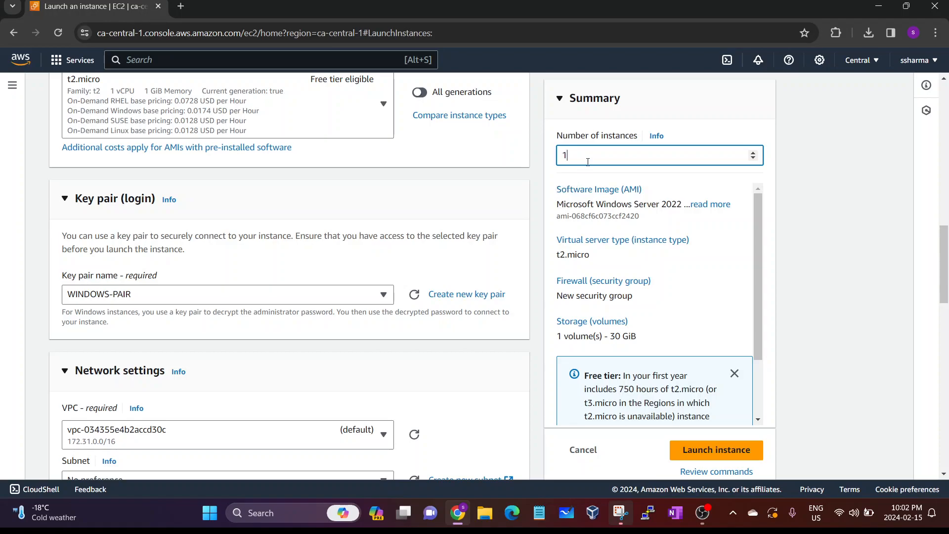
key("BackSpace")
type("4")
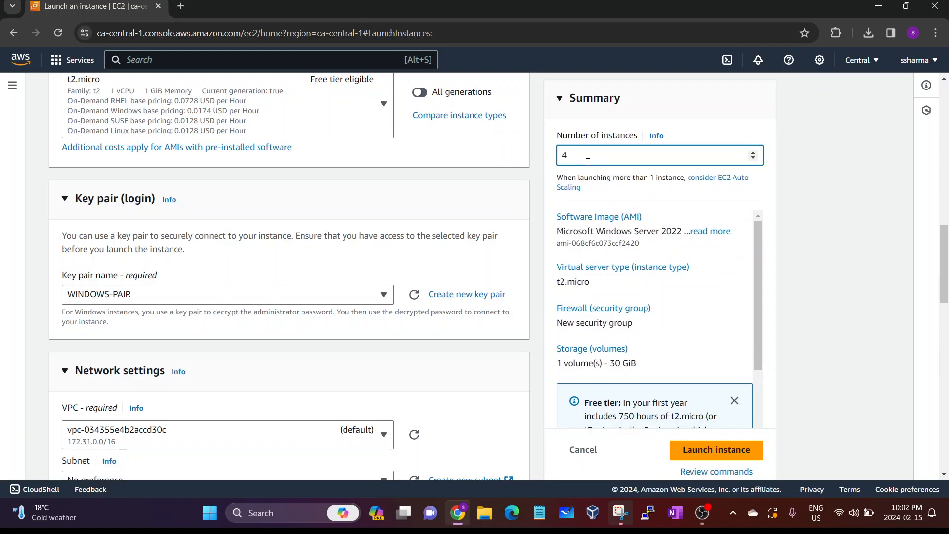
key("BackSpace")
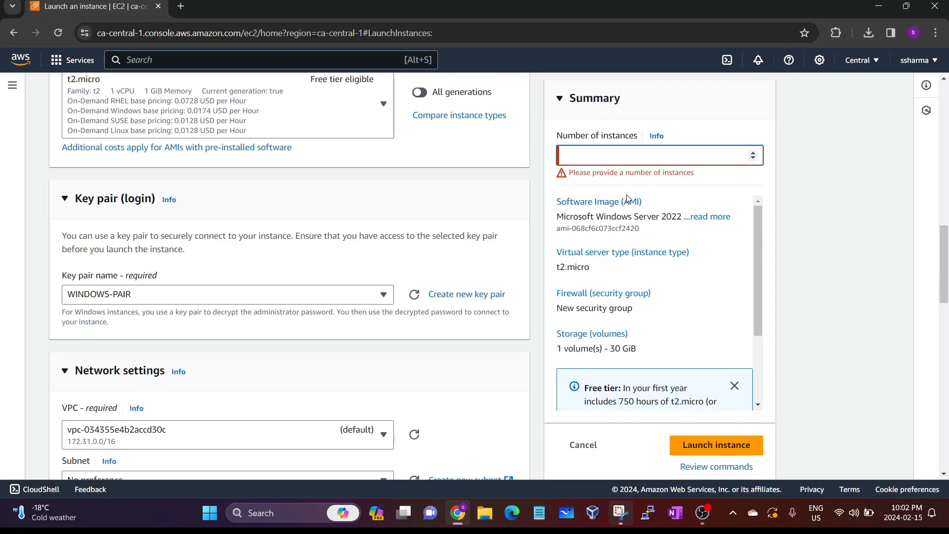
type("1")
Step: Review the launch summary against the chosen image, expanding the full software image description and reading the free tier terms
left_click_drag(559, 203, 660, 205)
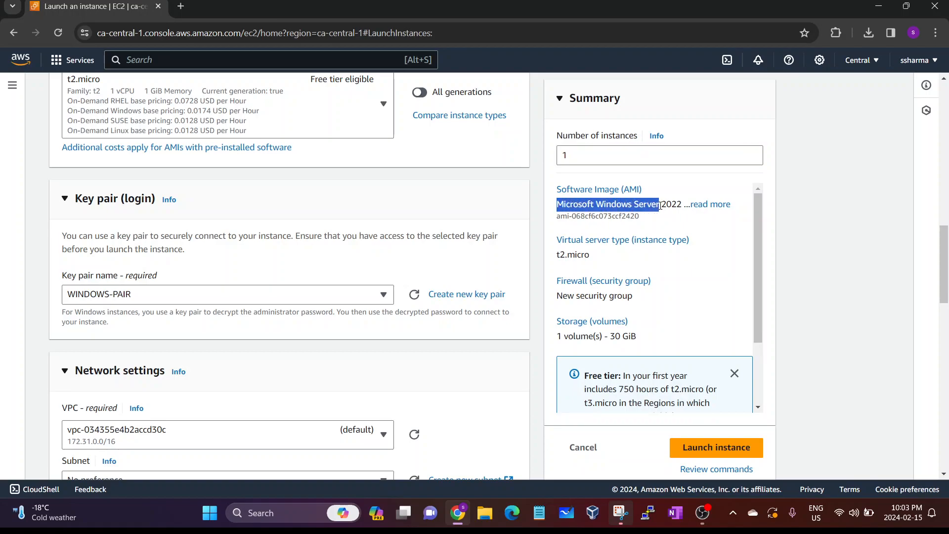
scroll(257, 166, "up", 10)
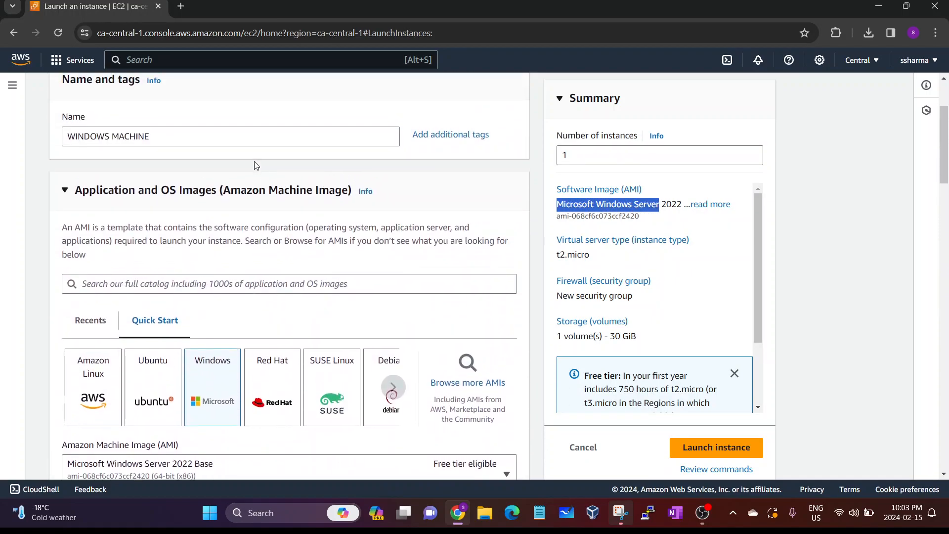
scroll(203, 332, "down", 2)
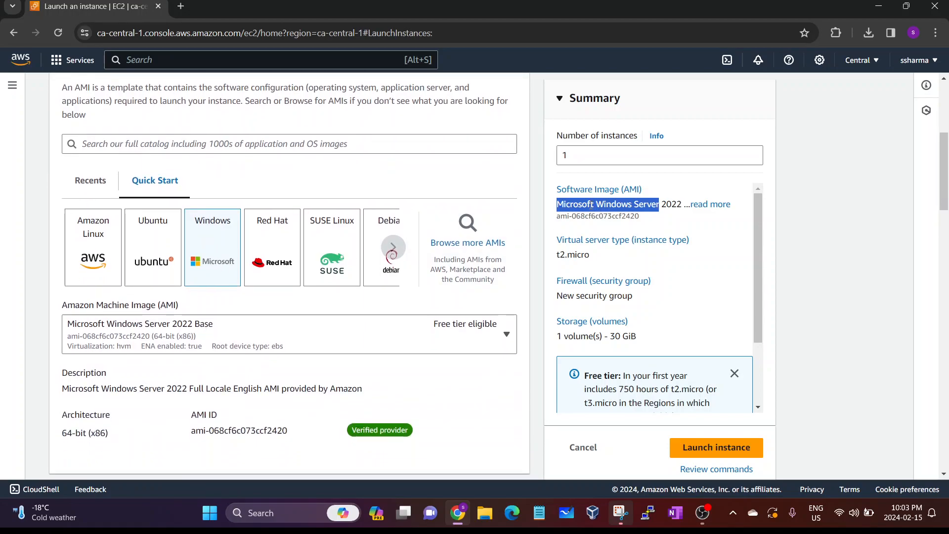
left_click(636, 206)
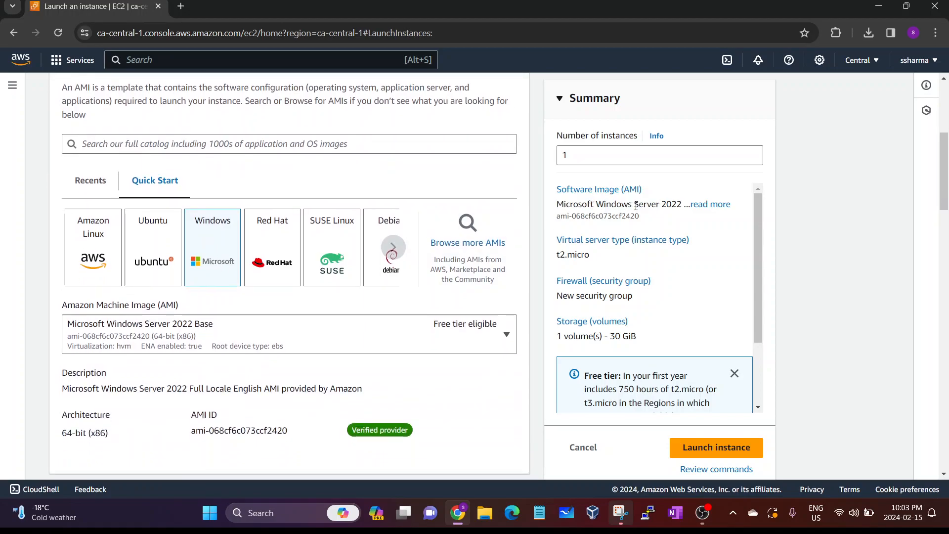
right_click(700, 207)
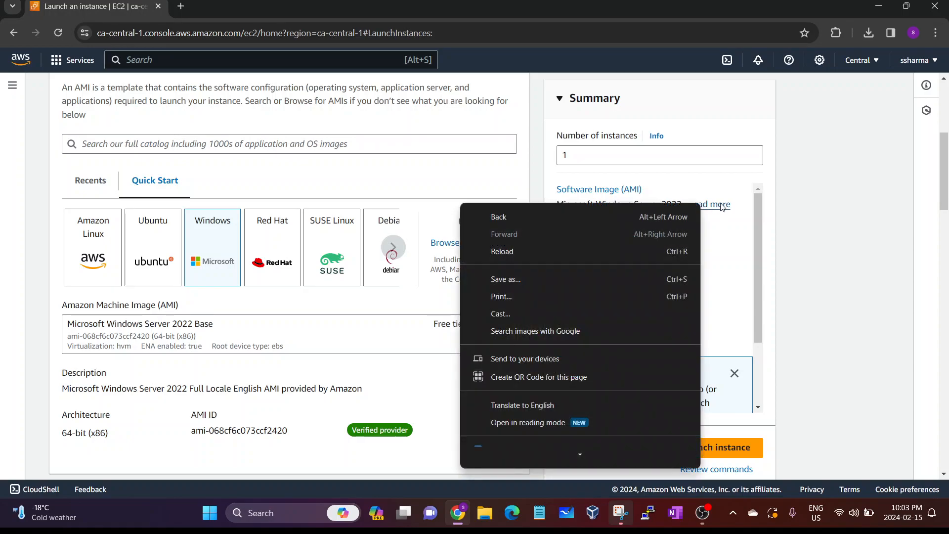
left_click(722, 204)
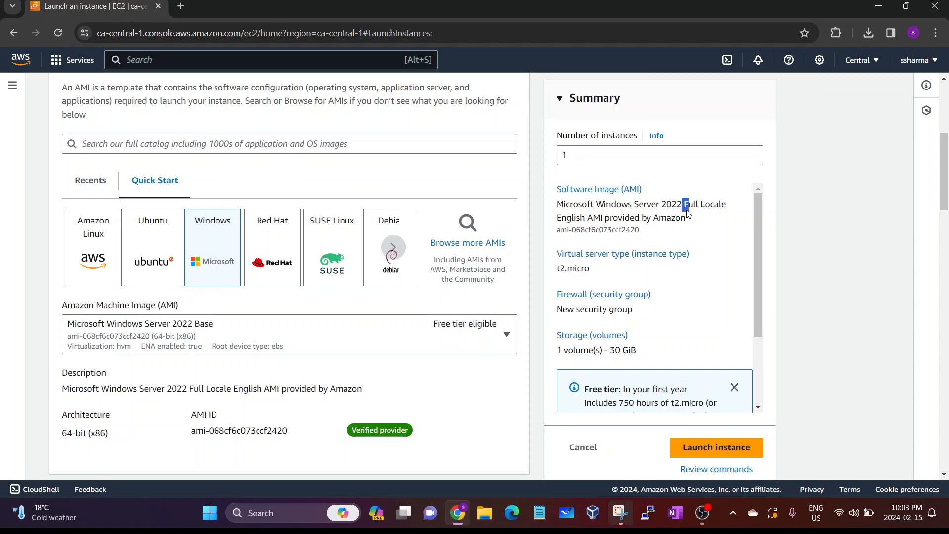
left_click_drag(686, 219, 591, 188)
left_click(590, 188)
scroll(590, 200, "down", 2)
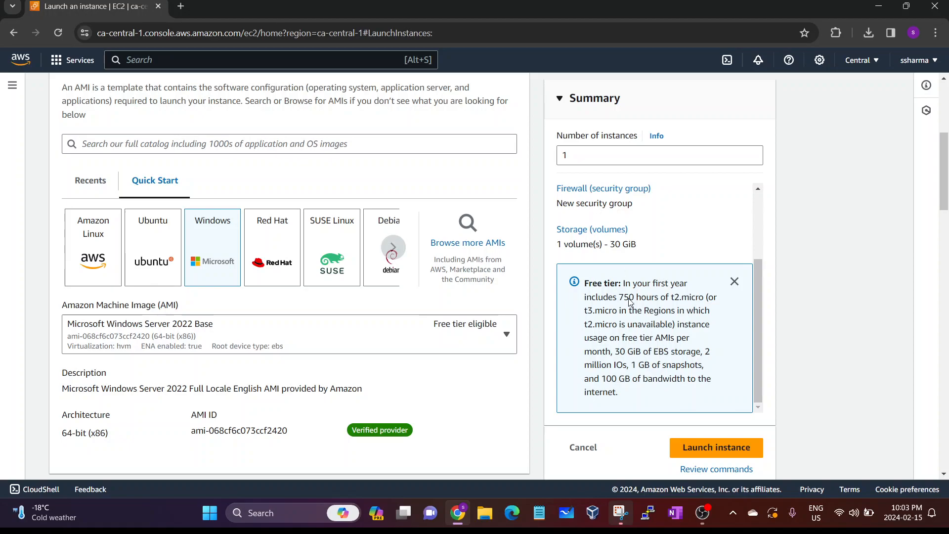
scroll(660, 376, "down", 2)
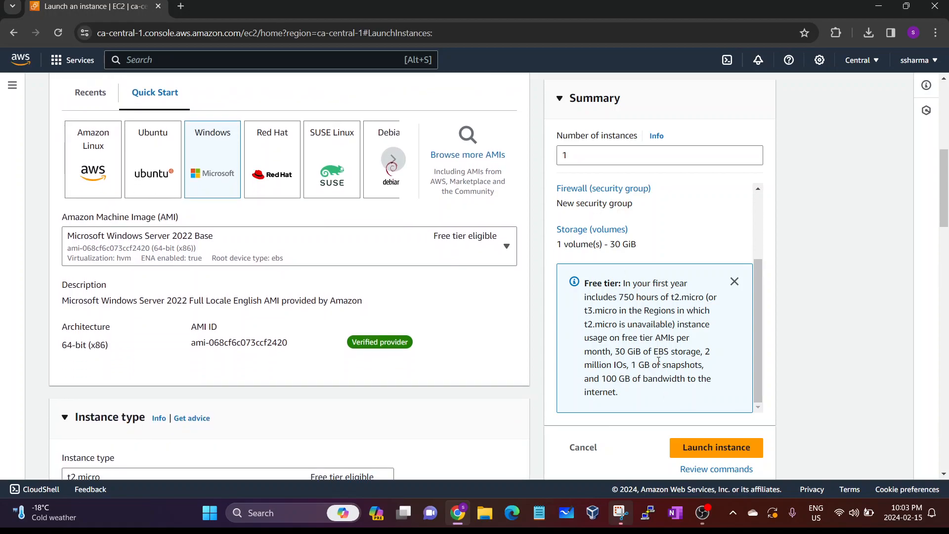
Step: Launch the instance and open the list of instances
left_click(694, 448)
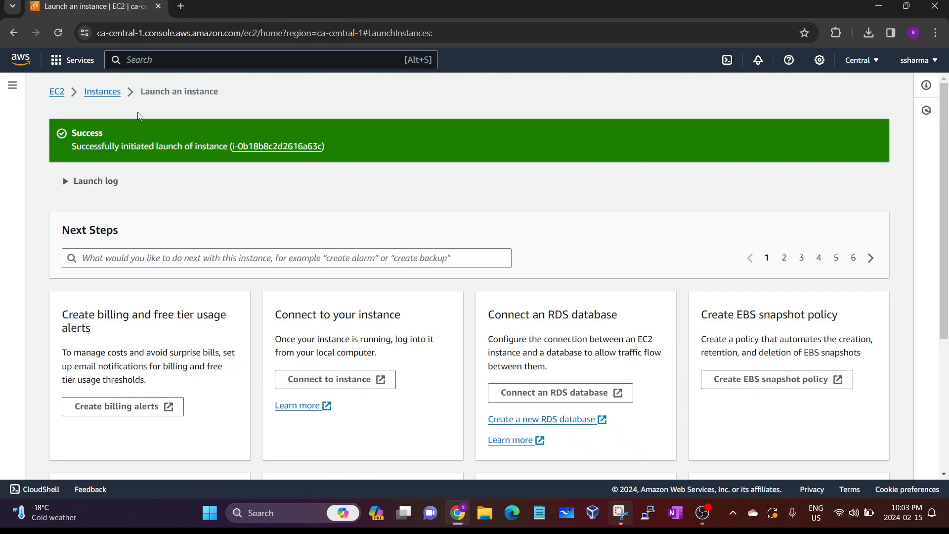
left_click(99, 95)
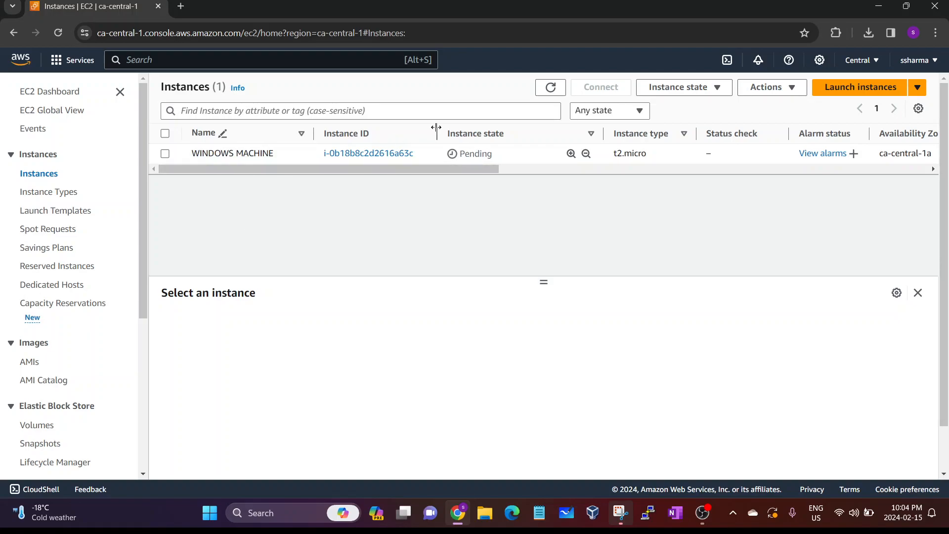
Step: Widen the Instance ID column and examine the WINDOWS MACHINE instance's name, ID and state
left_click_drag(436, 128, 479, 127)
left_click_drag(419, 157, 322, 150)
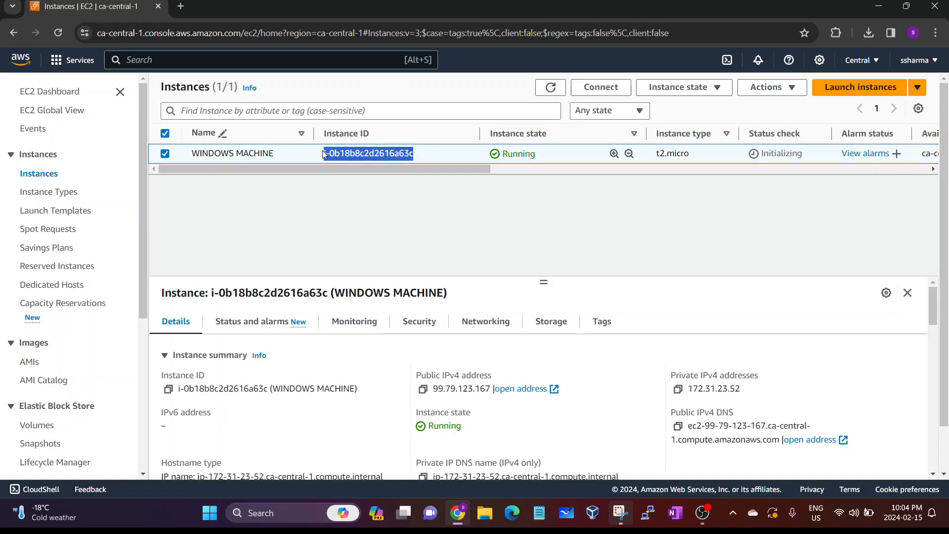
left_click(369, 179)
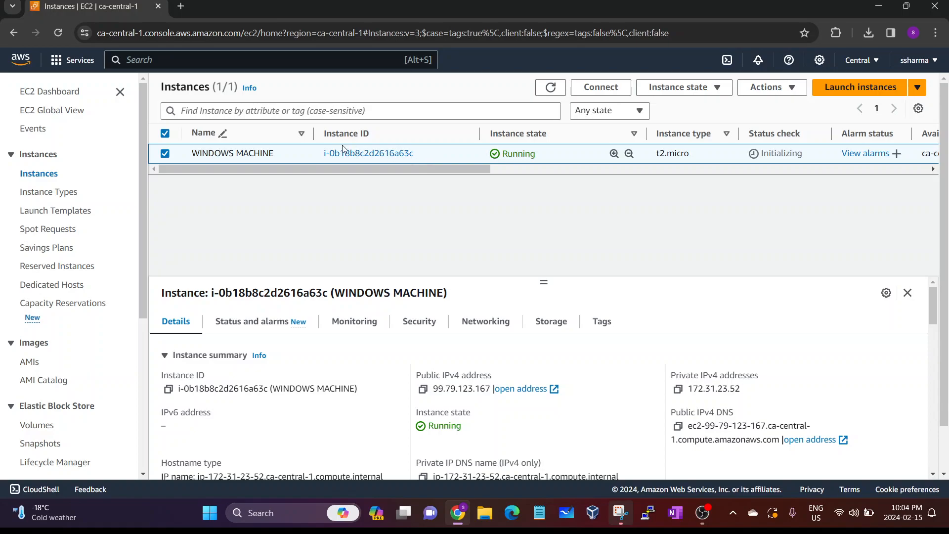
left_click_drag(341, 148, 271, 157)
left_click(444, 151)
left_click(324, 189)
left_click(214, 184)
left_click(280, 207)
left_click_drag(509, 154, 576, 156)
left_click(575, 156)
Step: Select the WINDOWS MACHINE instance and open its connection options
left_click(165, 133)
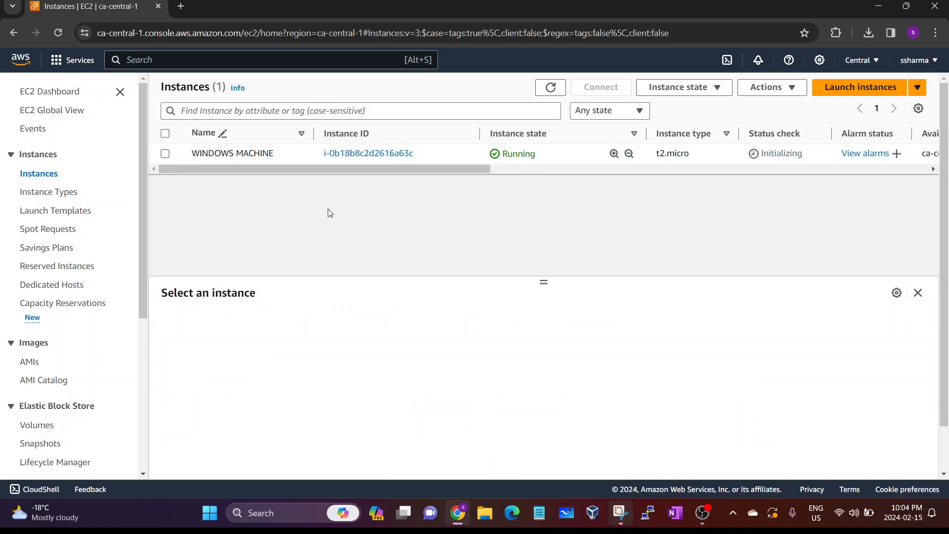
left_click(537, 162)
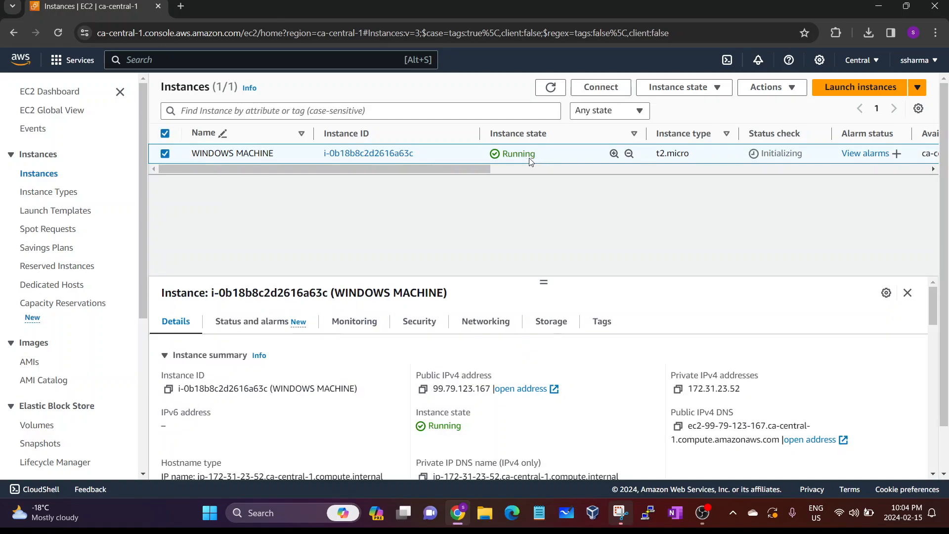
left_click(616, 89)
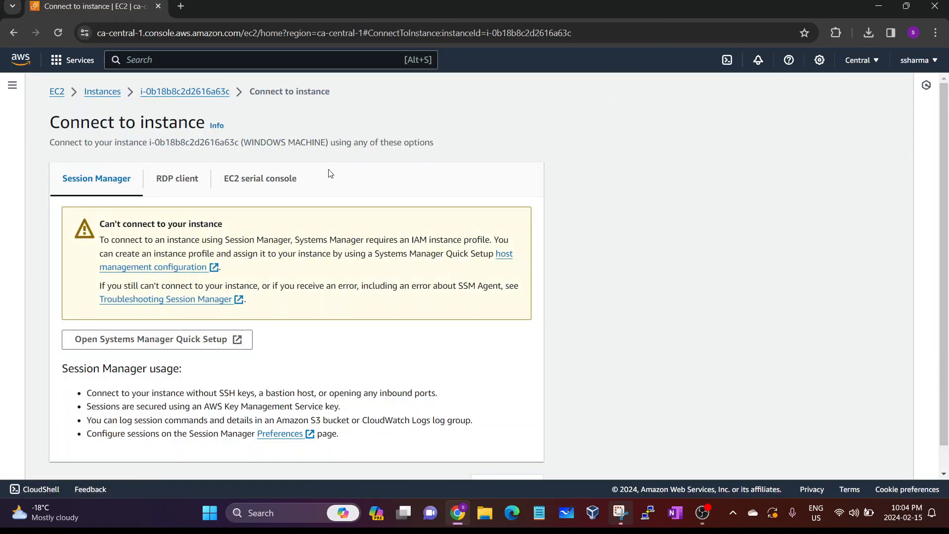
Step: Compare the Session Manager and RDP client connection options offered for the WINDOWS MACHINE instance
scroll(277, 240, "down", 1)
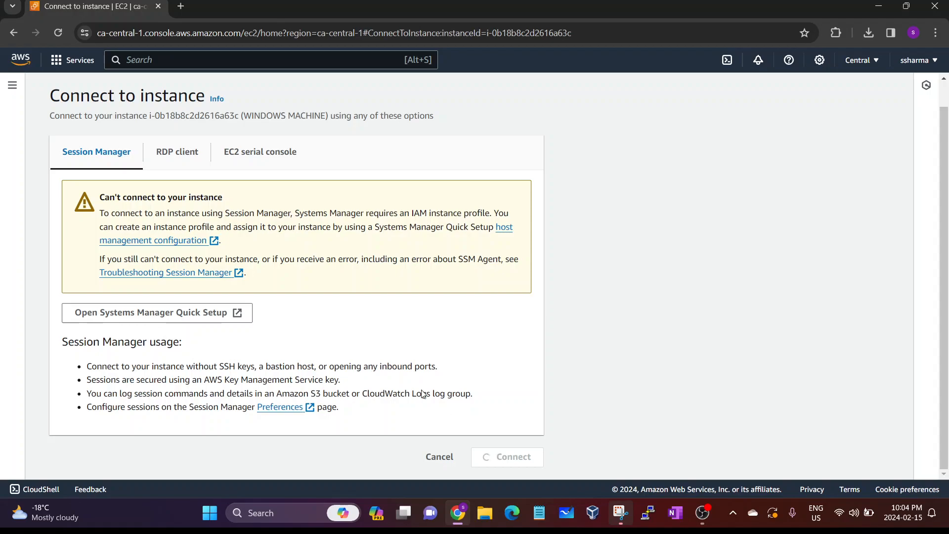
left_click(168, 153)
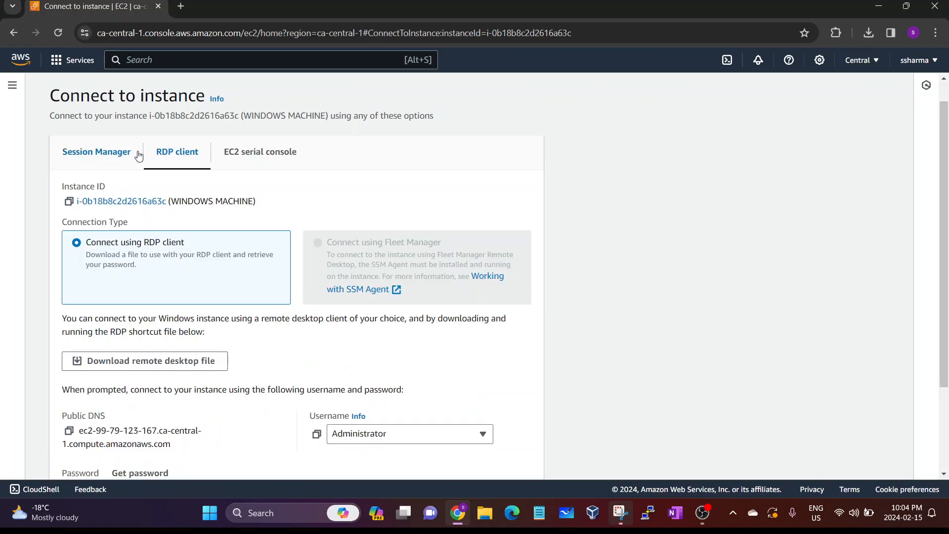
scroll(181, 219, "down", 1)
scroll(182, 220, "down", 3)
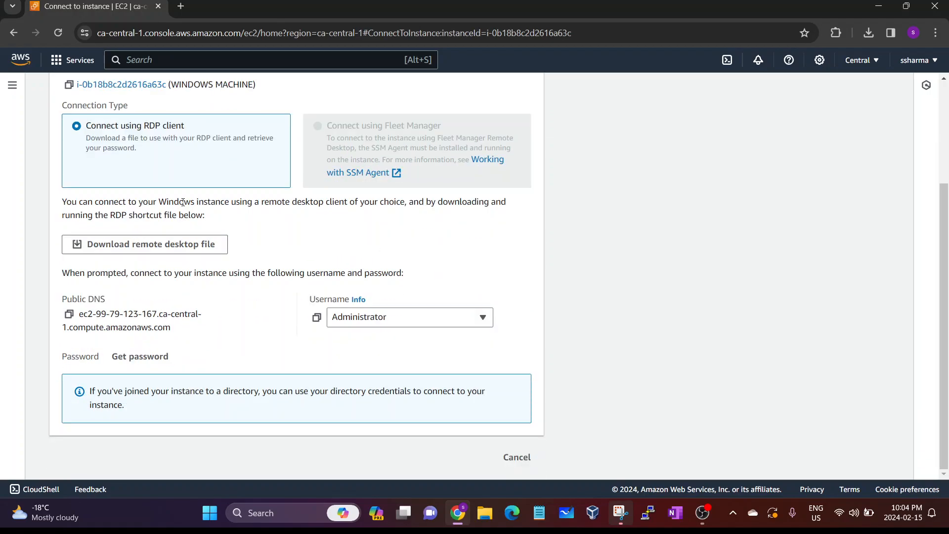
scroll(187, 269, "up", 5)
left_click(113, 180)
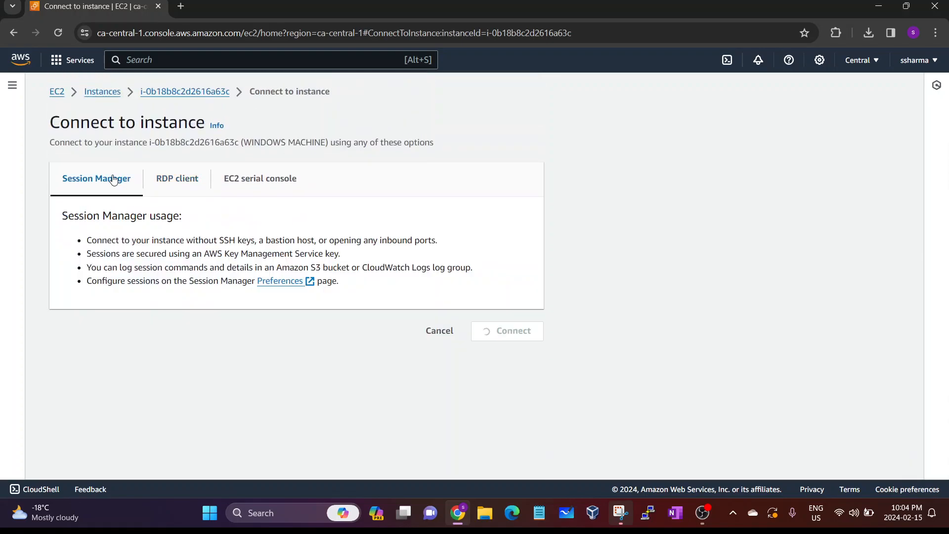
scroll(252, 326, "down", 1)
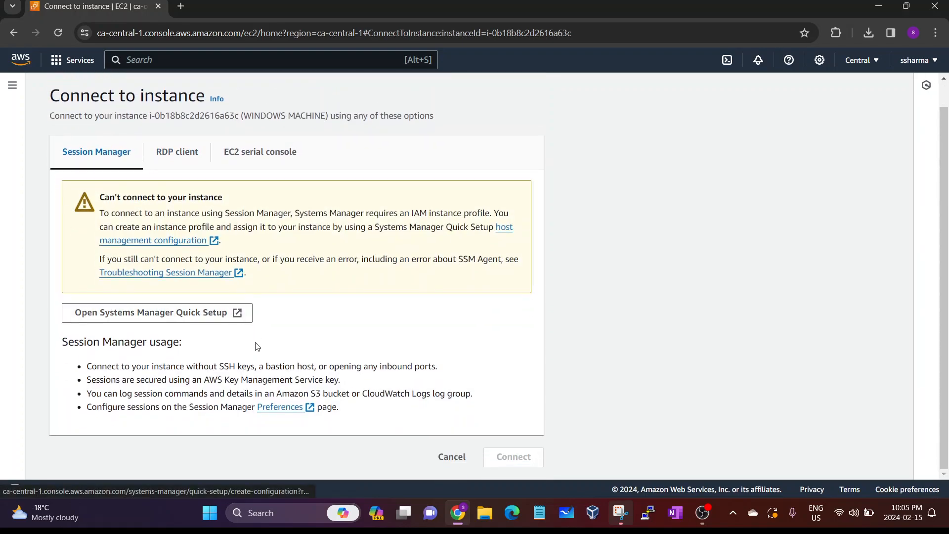
Step: Show the RDP client connection option and examine its connection type, remote desktop file, public DNS, username and password entries
left_click(177, 159)
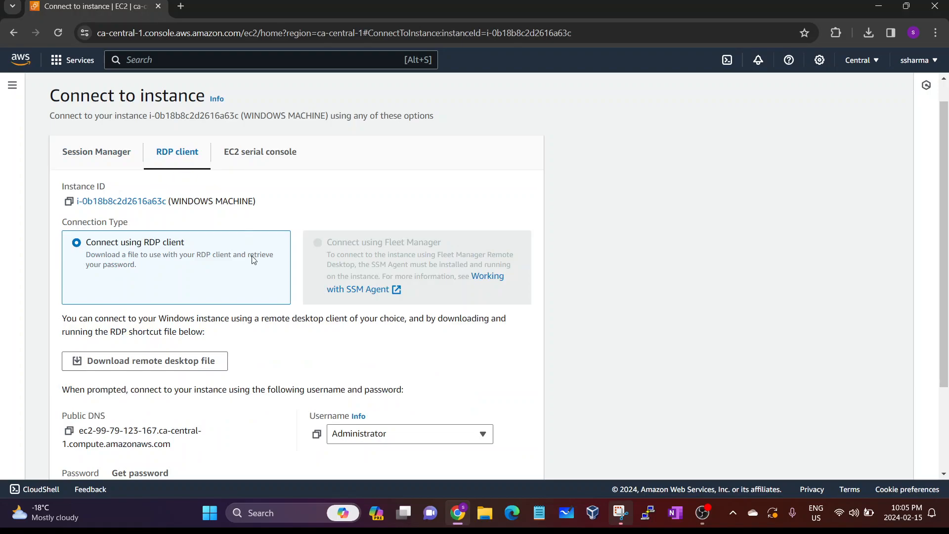
scroll(254, 252, "down", 3)
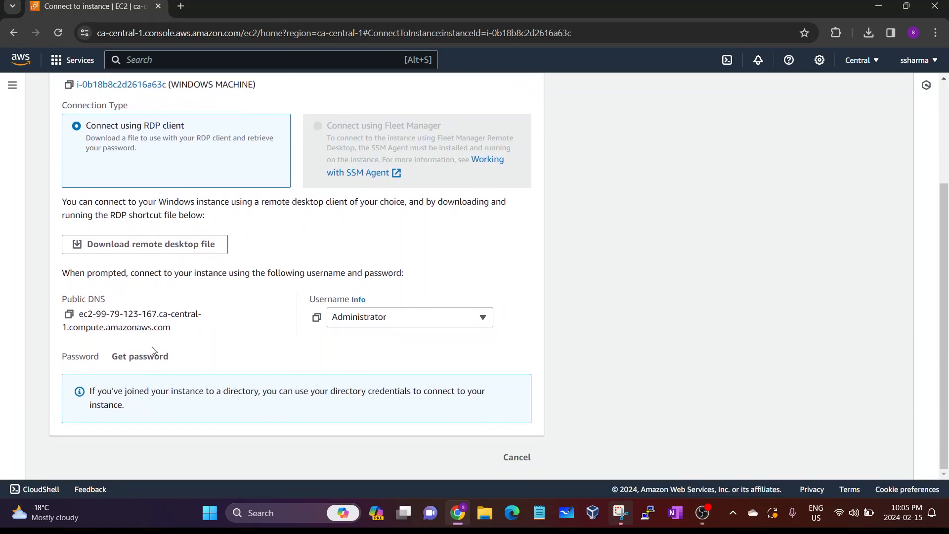
left_click_drag(65, 356, 93, 356)
left_click(96, 353)
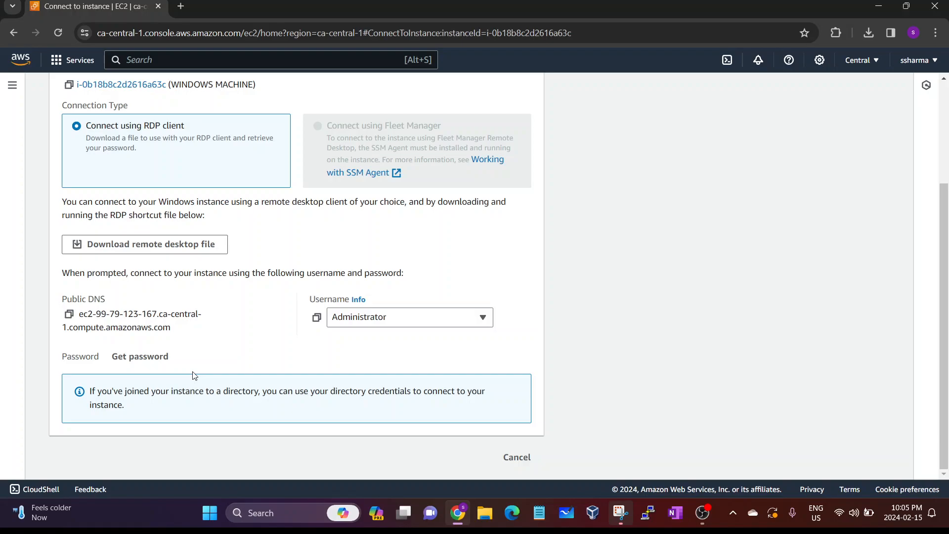
scroll(144, 317, "up", 3)
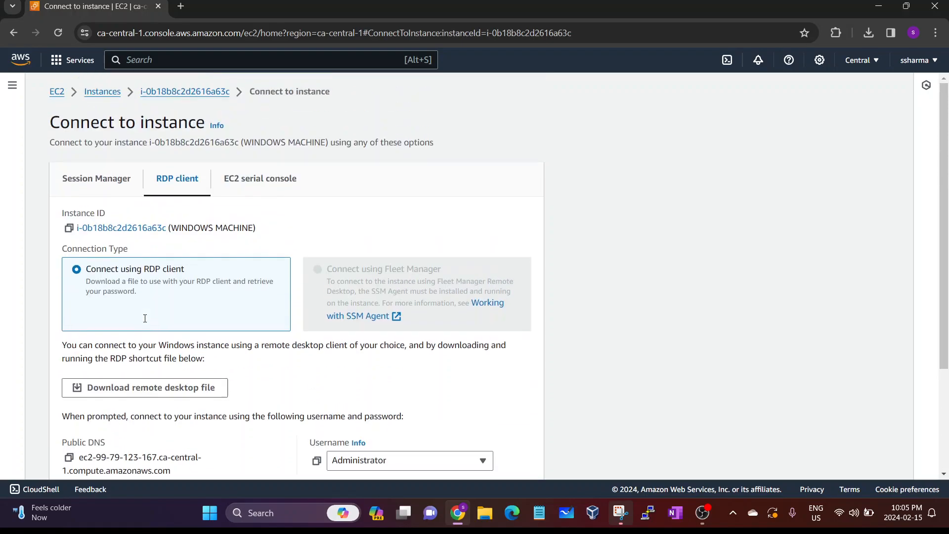
scroll(145, 321, "down", 1)
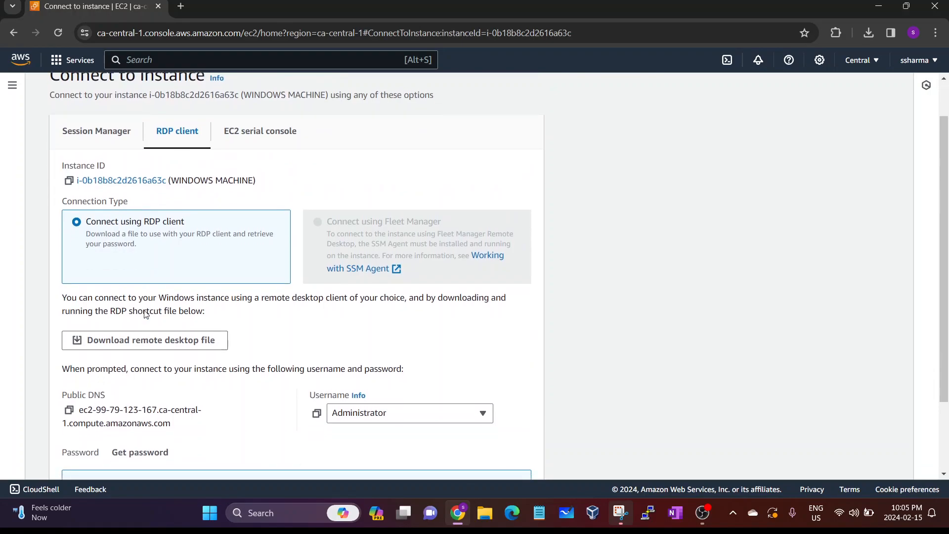
scroll(145, 308, "down", 1)
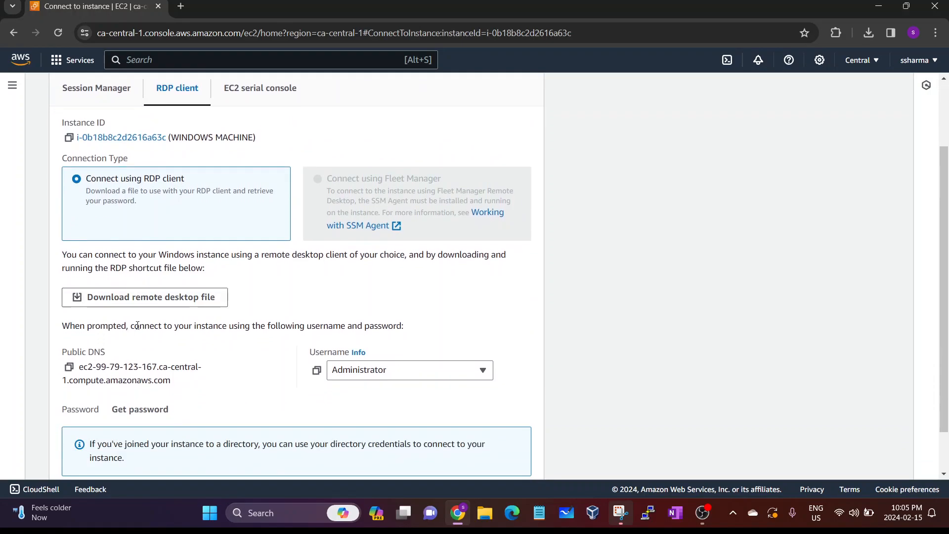
scroll(134, 324, "down", 1)
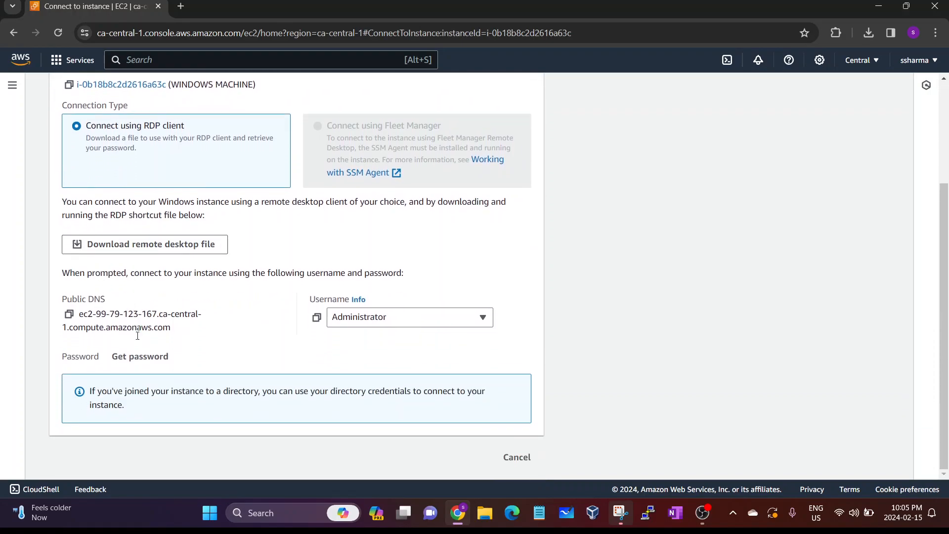
Step: Retrieve the instance's Windows administrator password by uploading WINDOWS-PAIR.pem as the private key and decrypting the password
left_click(143, 360)
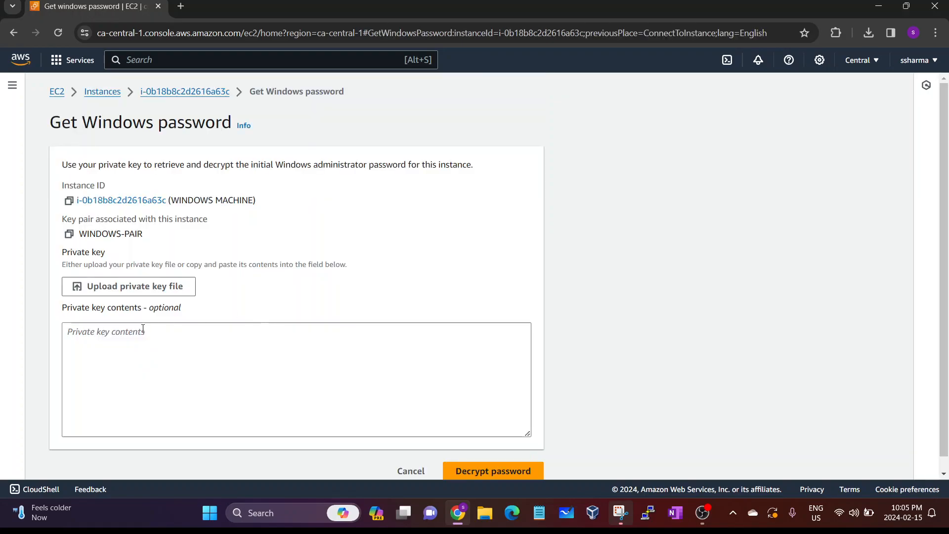
scroll(139, 332, "down", 1)
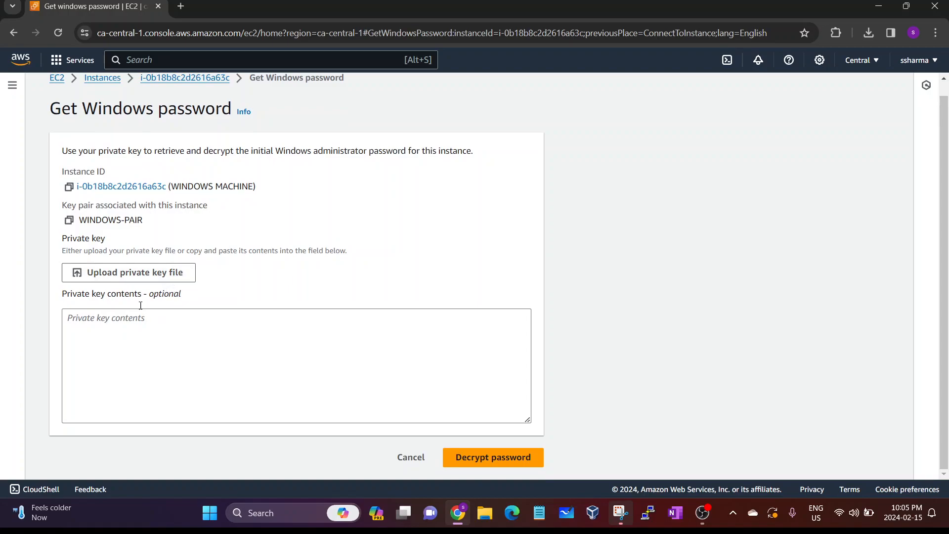
left_click(122, 272)
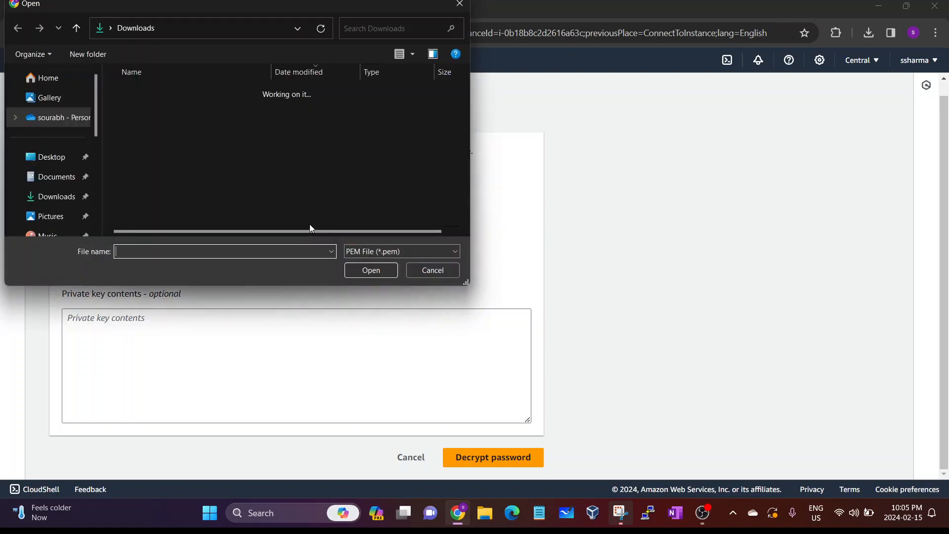
left_click(188, 110)
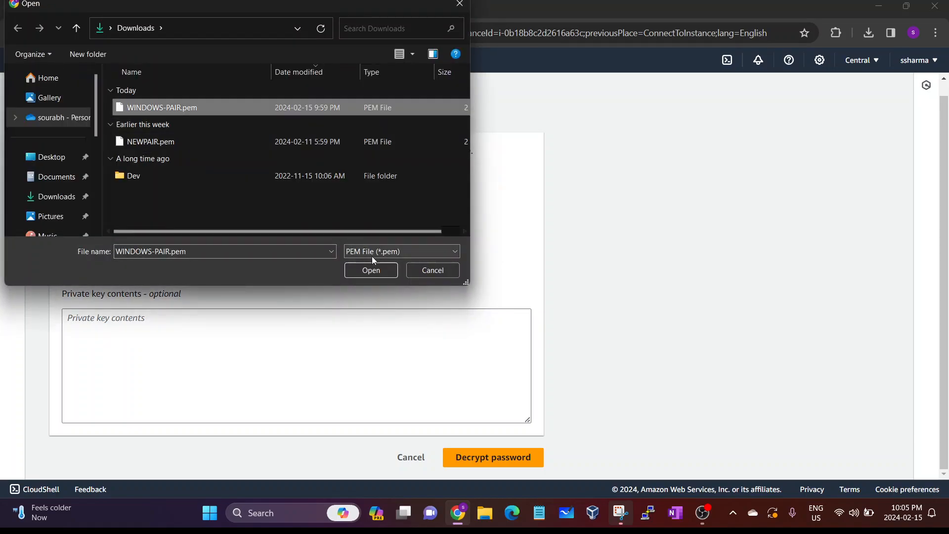
left_click(373, 270)
scroll(445, 336, "down", 1)
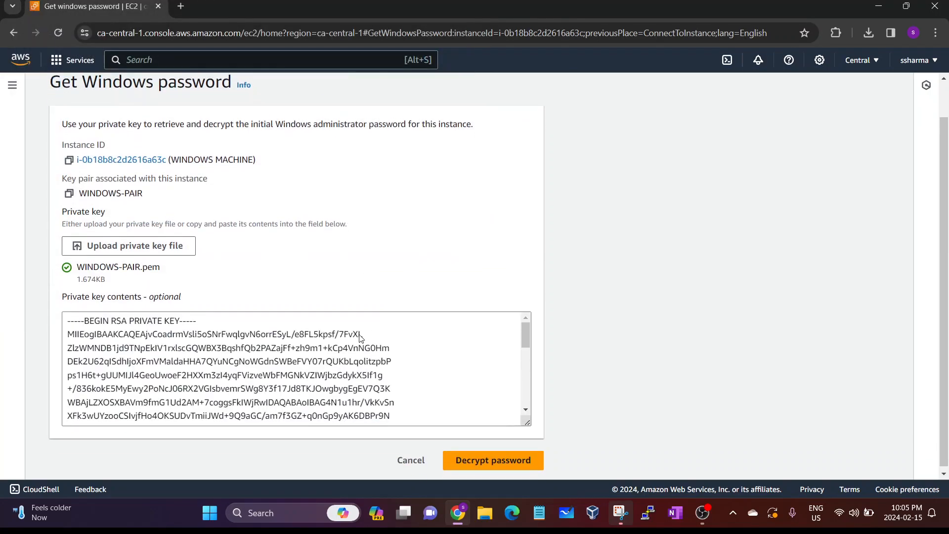
left_click(482, 465)
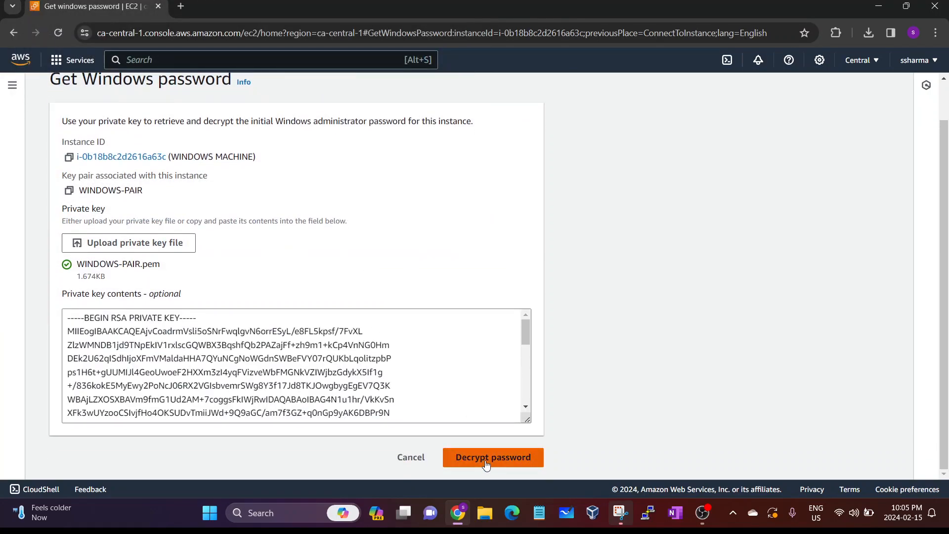
Step: Copy the decrypted administrator password, paste it into an empty Notepad note, and return to the browser
scroll(281, 384, "down", 3)
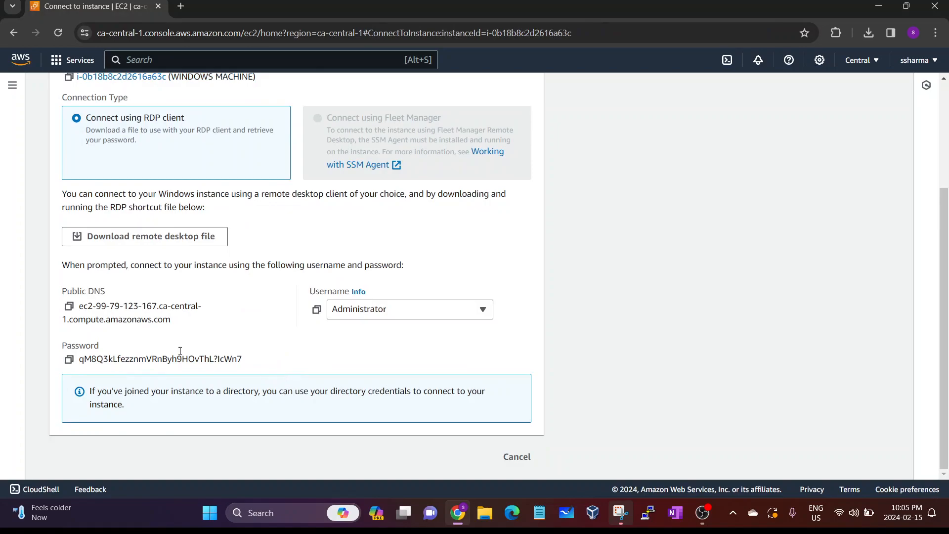
left_click(69, 360)
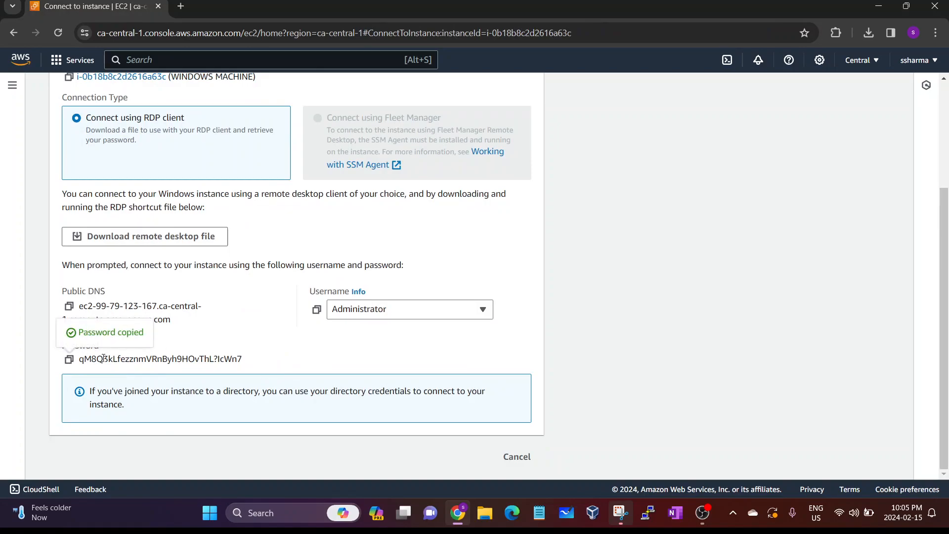
left_click(538, 511)
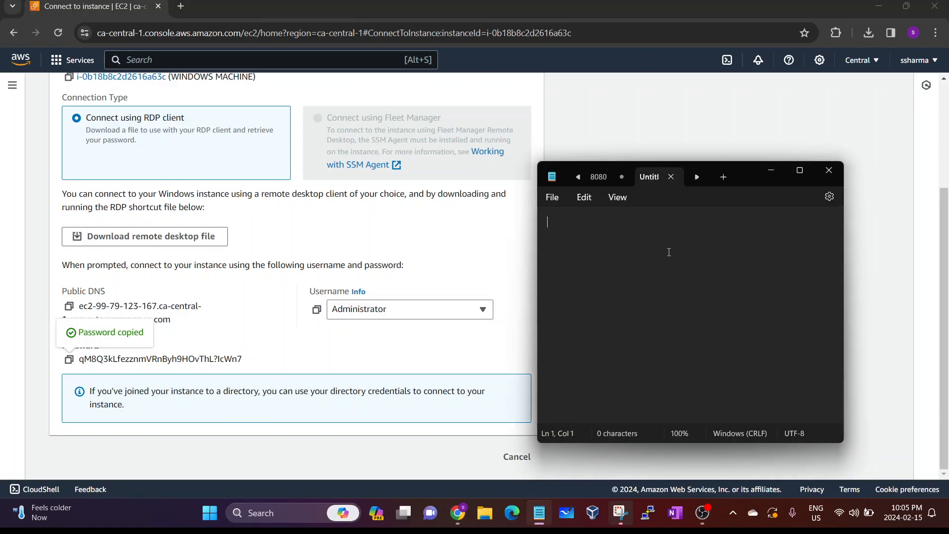
key("ctrl+v")
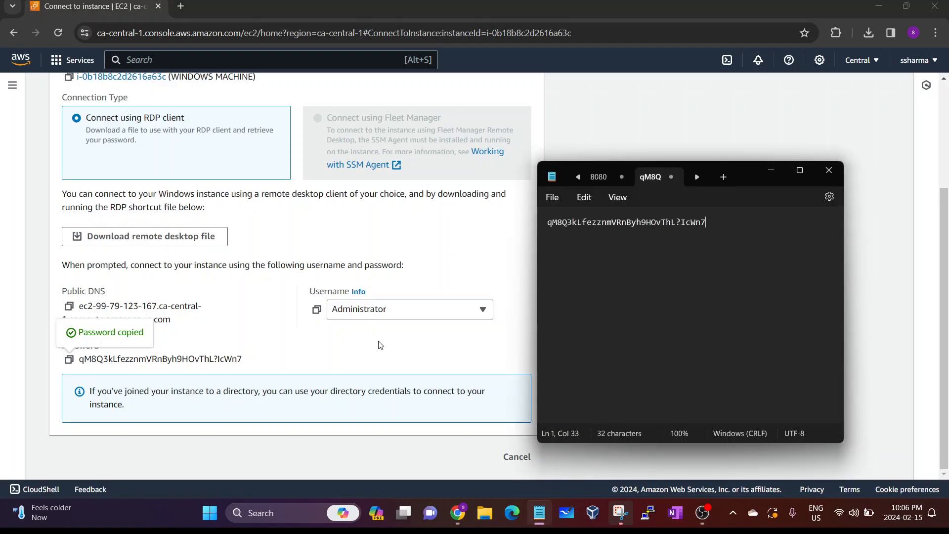
left_click(320, 440)
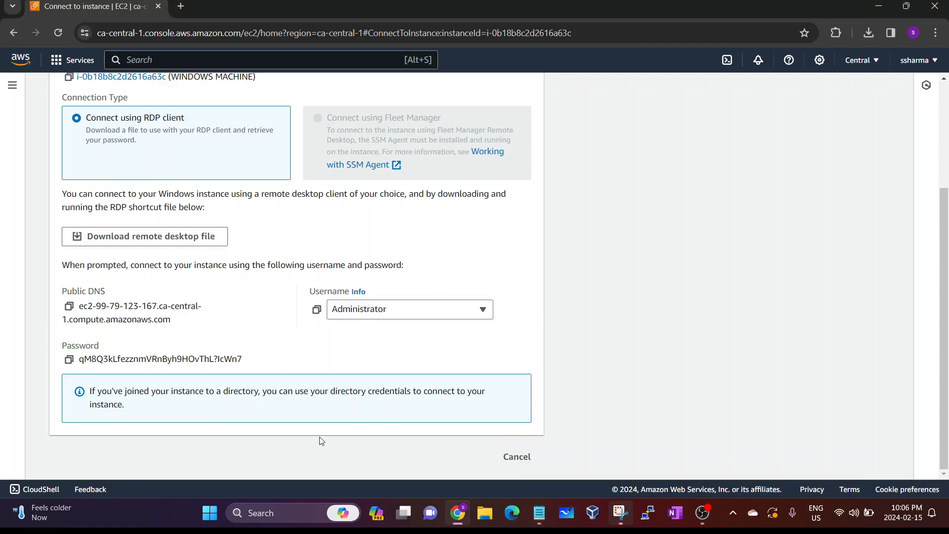
Step: Download the remote desktop file, open WINDOWS MACHINE.rdp from the Downloads folder, and agree to connect despite the unknown publisher
left_click(119, 242)
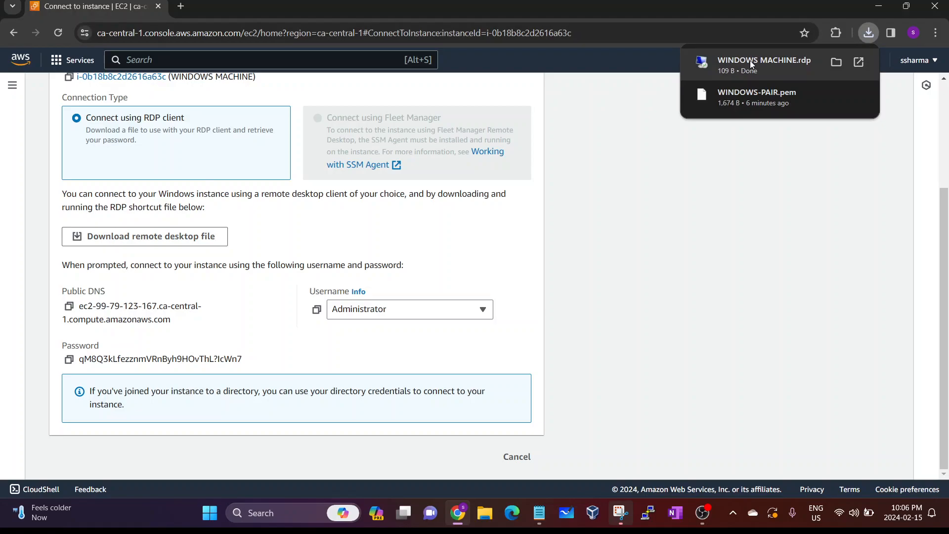
left_click(837, 62)
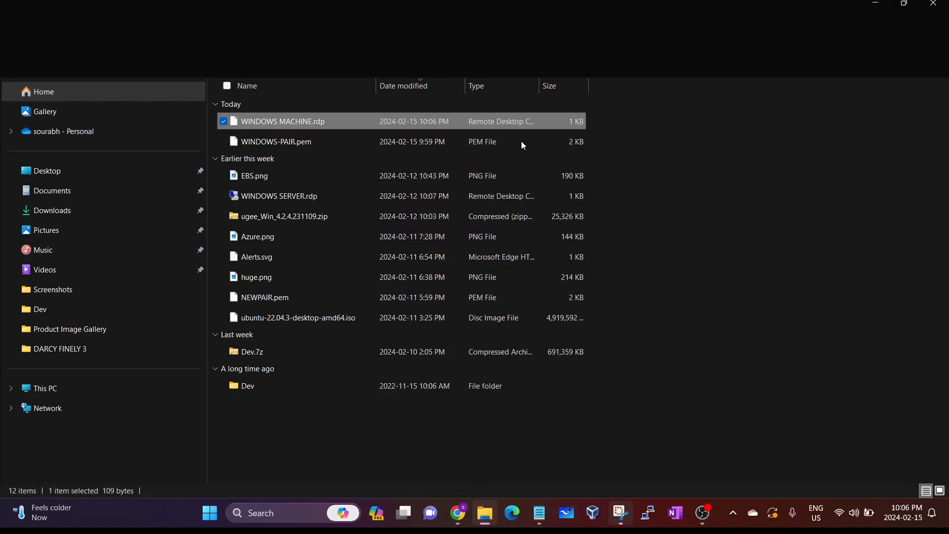
double_click(342, 126)
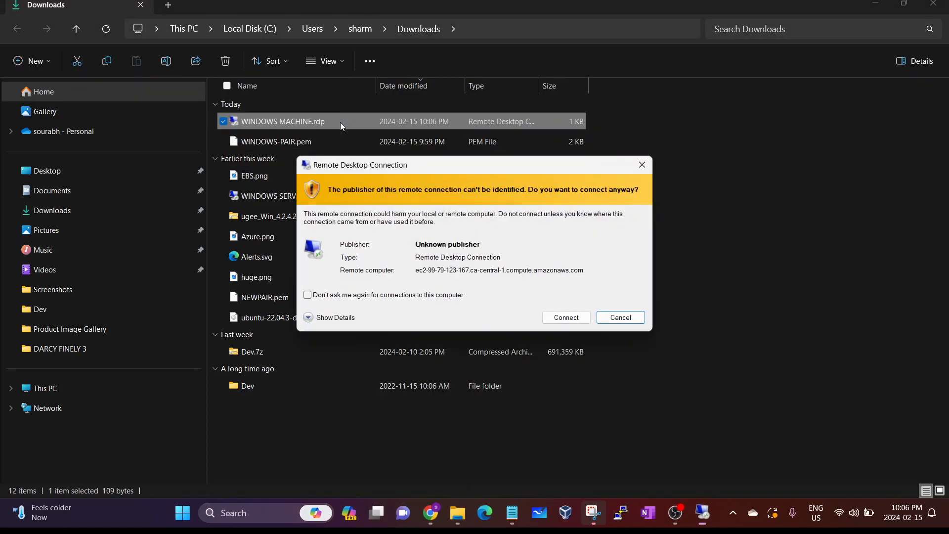
left_click(563, 316)
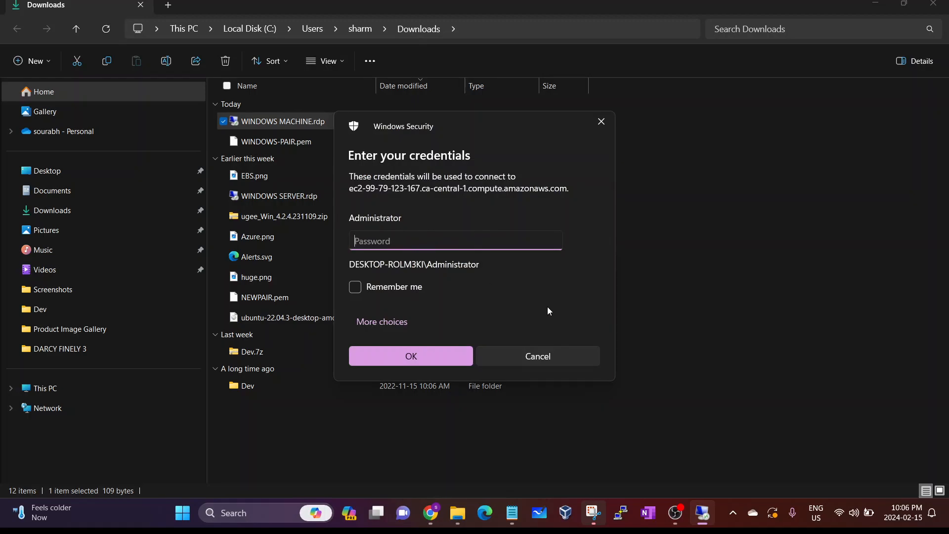
Step: Enter the Administrator account password copied from the Notepad note and accept the untrusted certificate to start the remote session
left_click(511, 513)
key("ctrl+a")
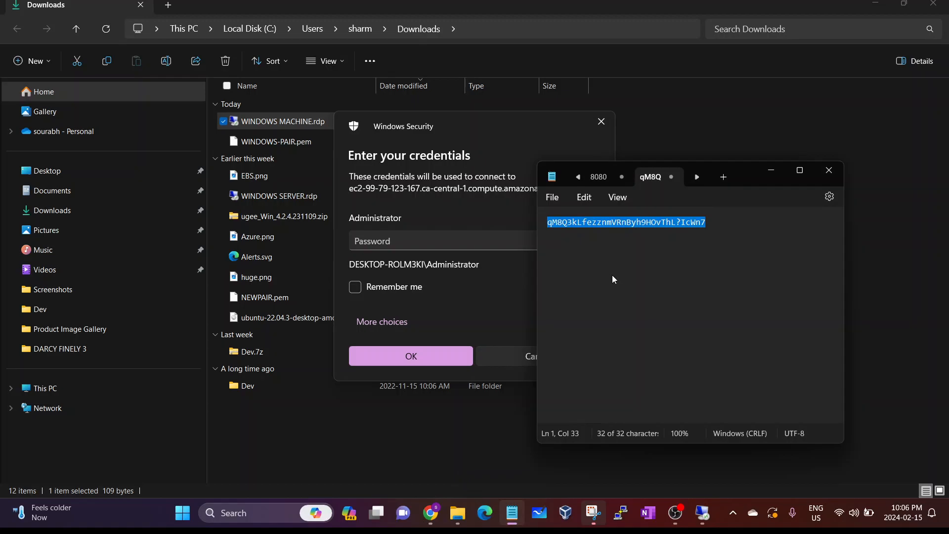
left_click(458, 242)
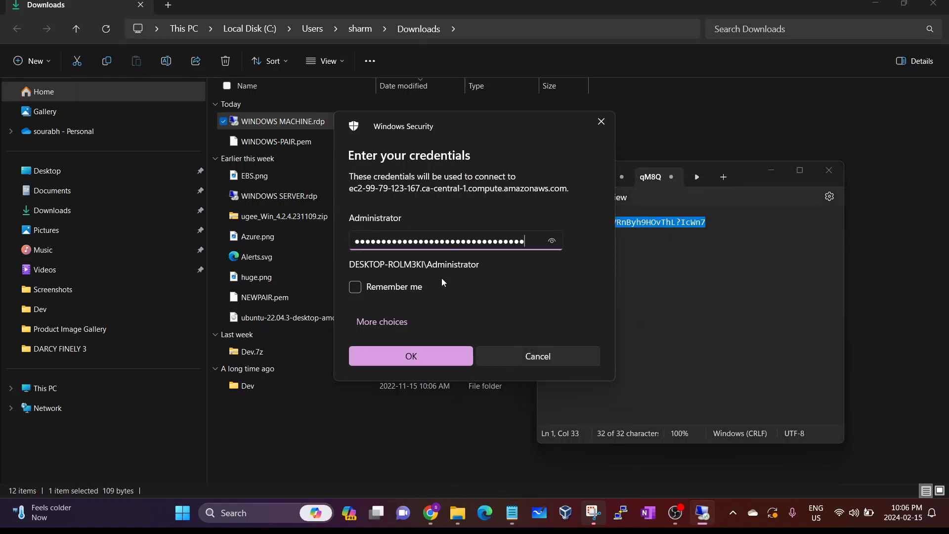
left_click(422, 359)
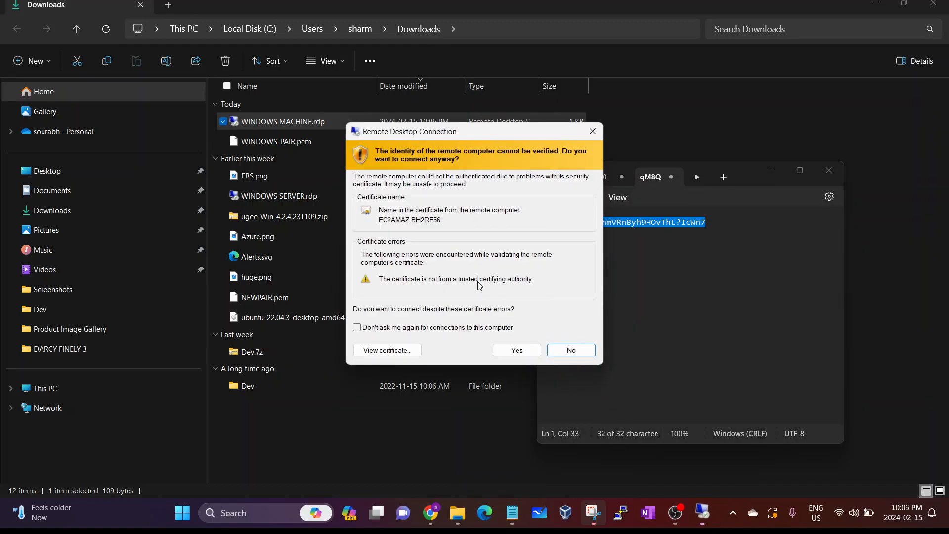
left_click(517, 349)
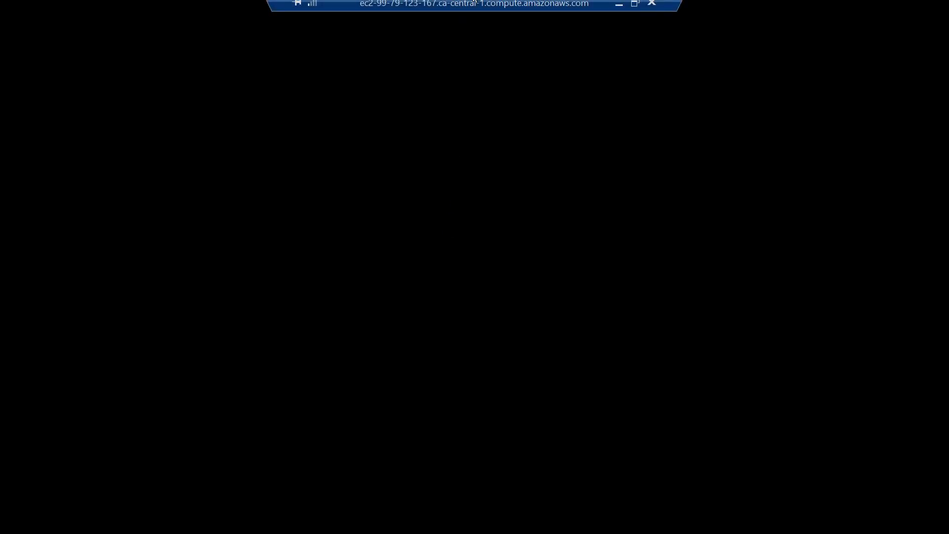
Step: Restore the full-screen remote session to a smaller window and return to the instance's Session Manager connection option in the browser
double_click(474, 3)
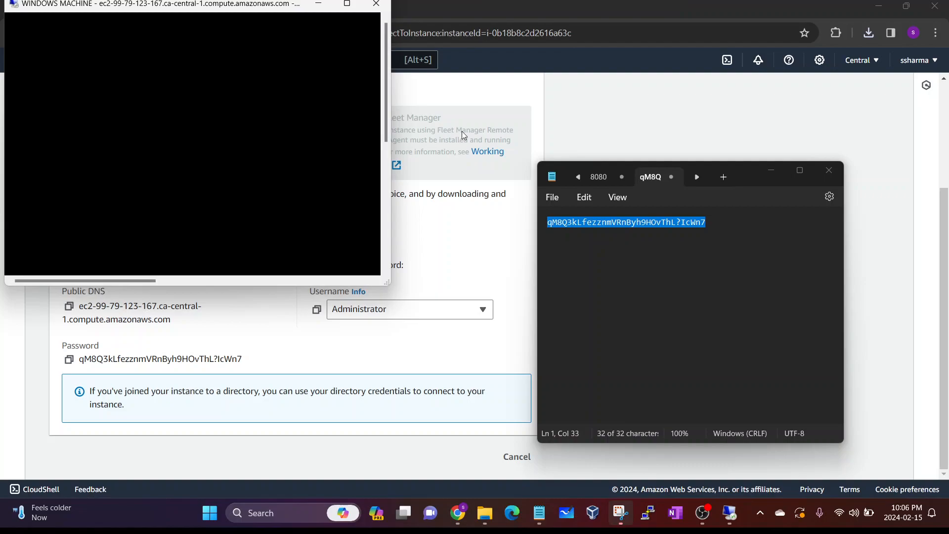
left_click(510, 258)
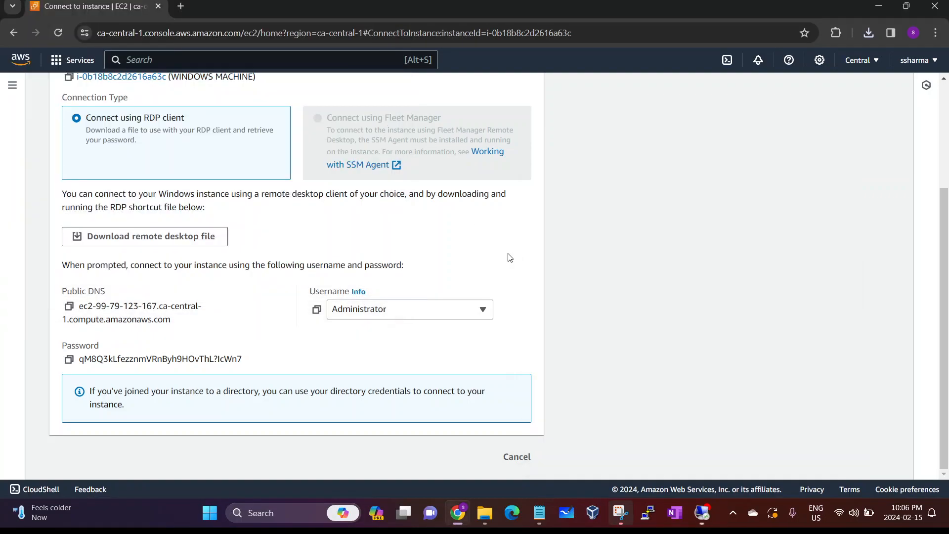
scroll(331, 212, "up", 3)
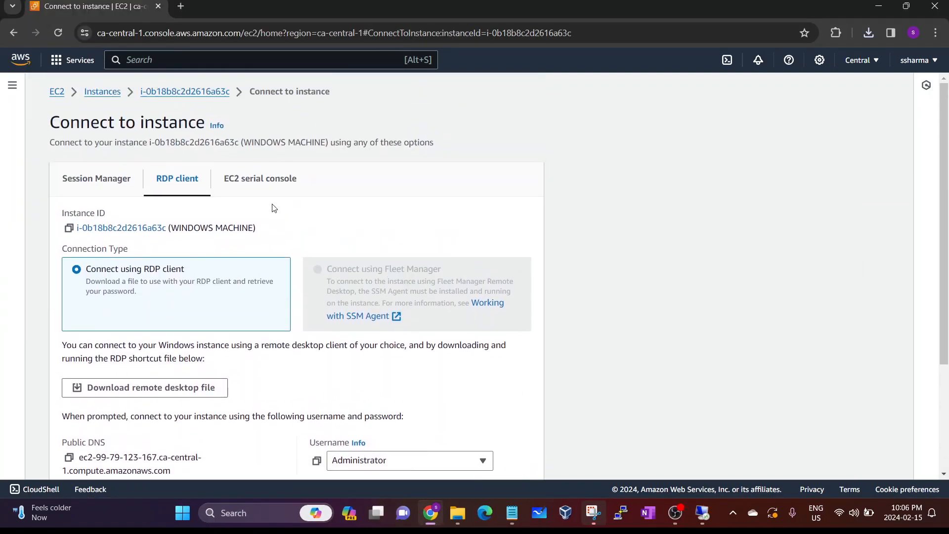
left_click(99, 179)
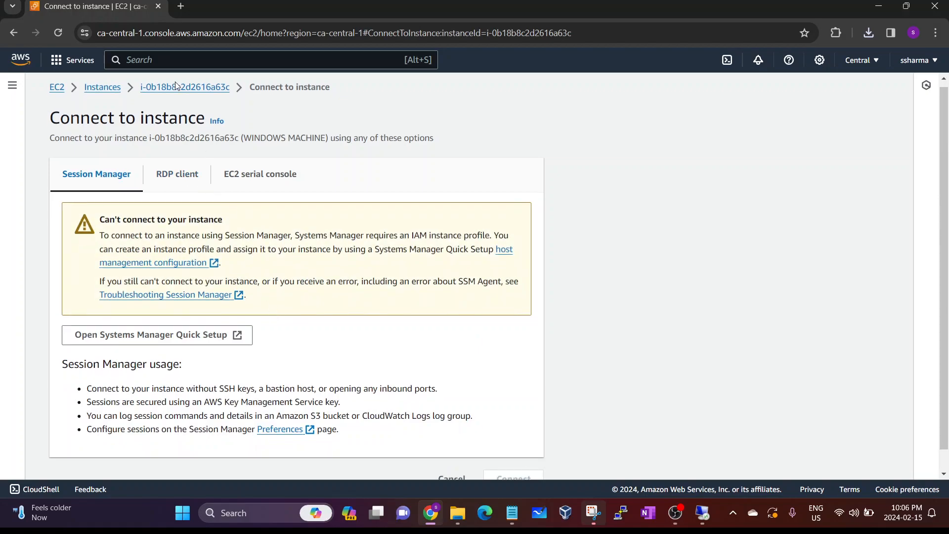
Step: Select WINDOWS MACHINE in the instances list, open its connection options, and look over the Session Manager method
left_click(126, 87)
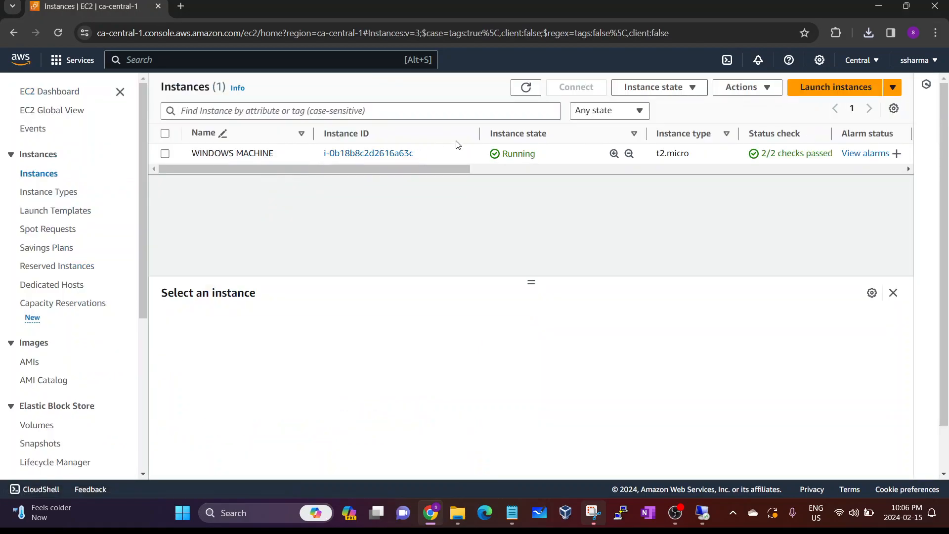
left_click(496, 161)
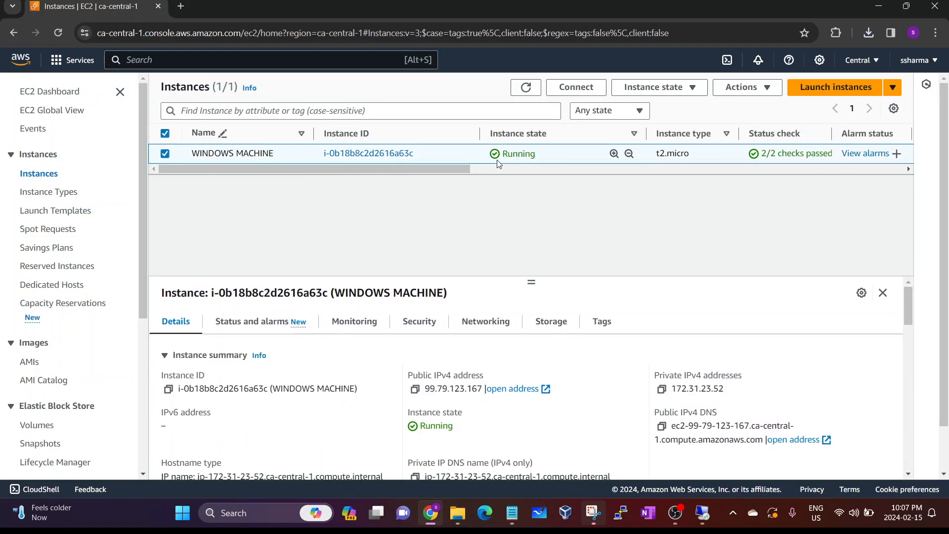
left_click(568, 88)
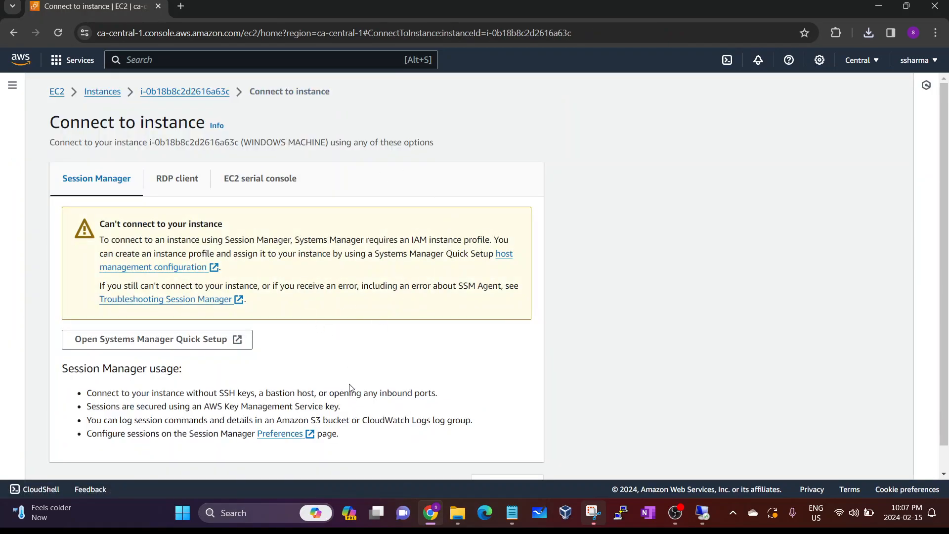
scroll(351, 386, "down", 2)
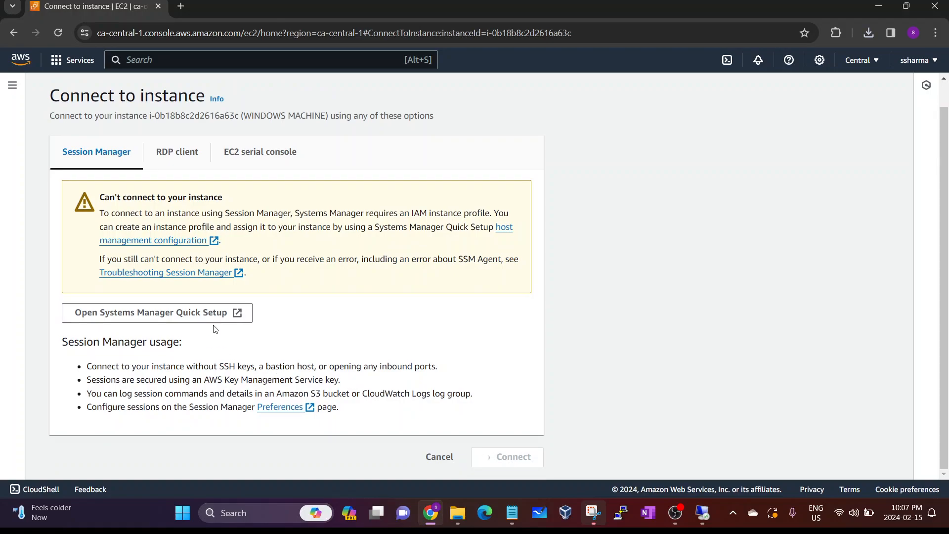
scroll(251, 197, "up", 1)
scroll(249, 195, "up", 1)
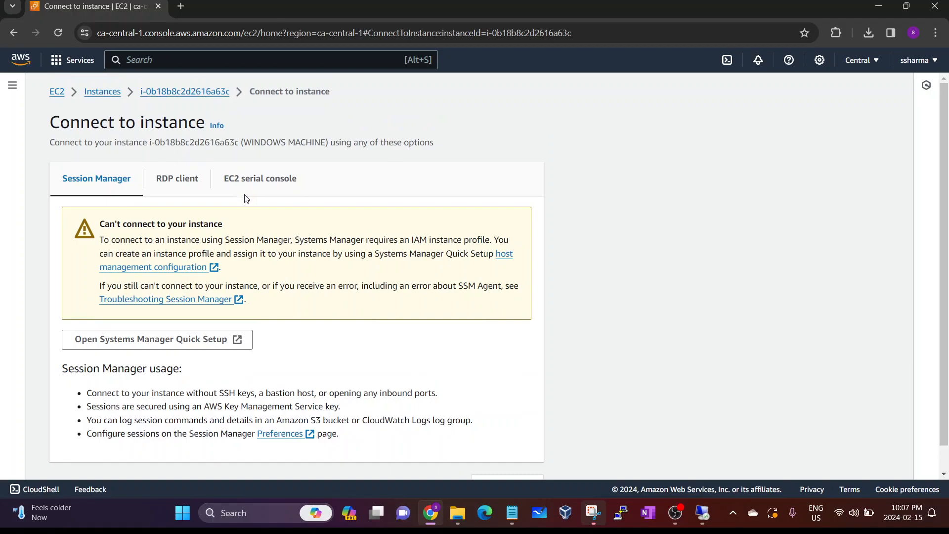
Step: Show the RDP client connection method for the instance and review its connection type and remote desktop file option
left_click(169, 184)
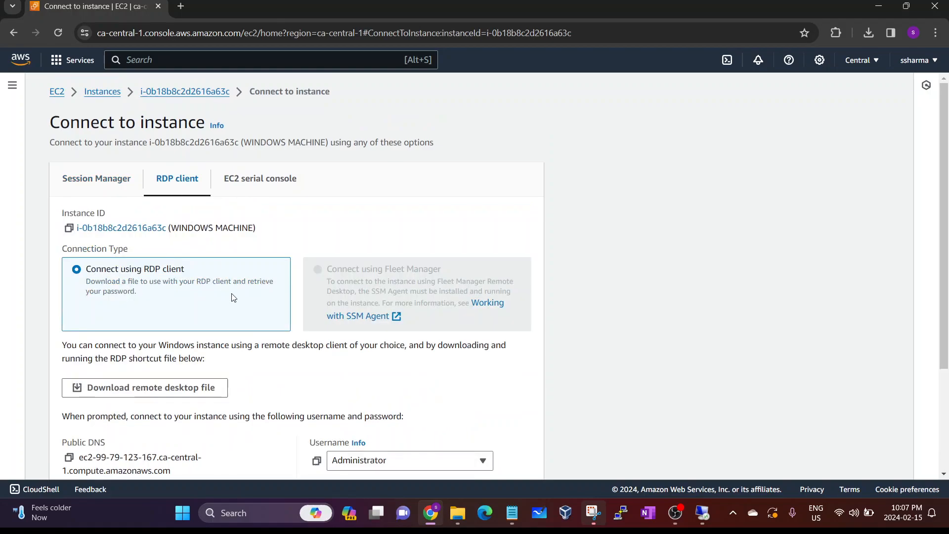
scroll(233, 297, "down", 1)
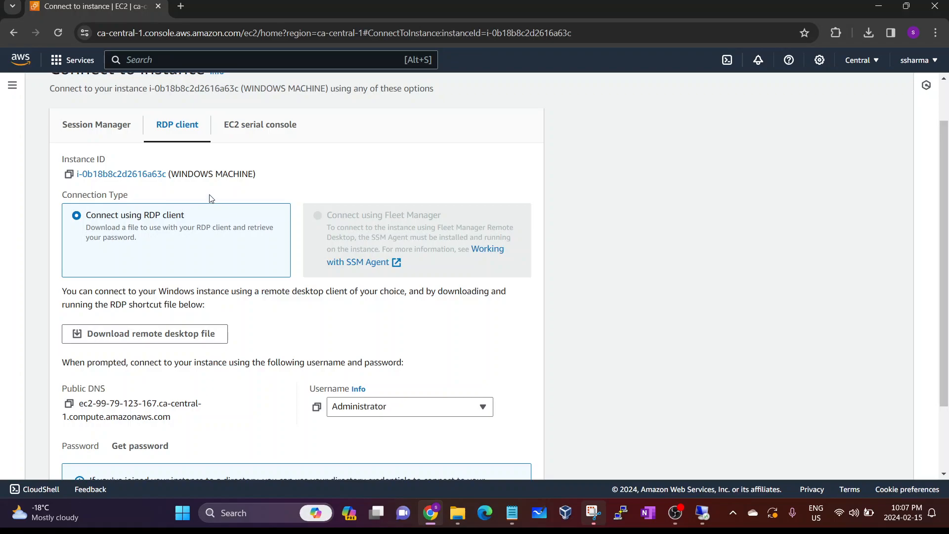
left_click_drag(212, 198, 179, 158)
left_click(181, 158)
Step: Switch to the WINDOWS MACHINE remote session, expand it to full screen, and open File Explorer on the remote desktop
left_click(706, 512)
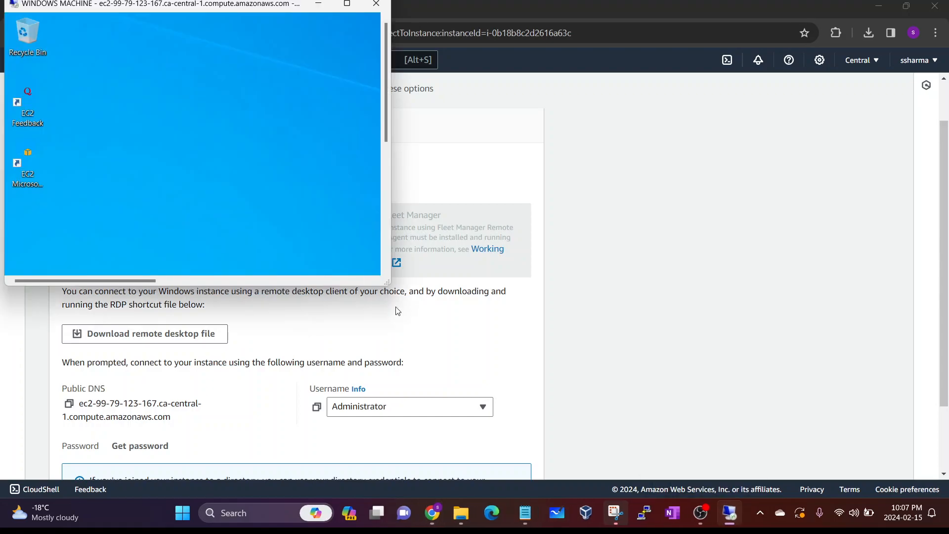
left_click(347, 4)
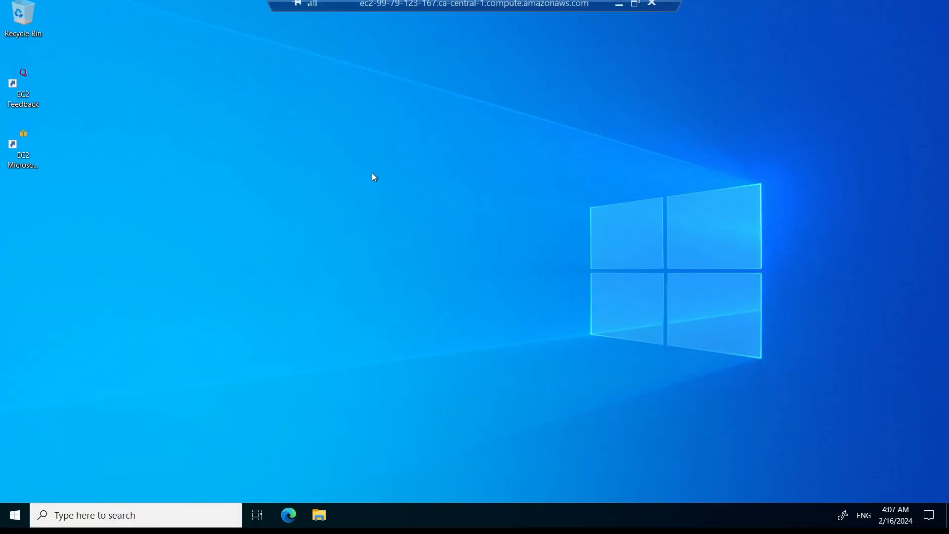
right_click(359, 290)
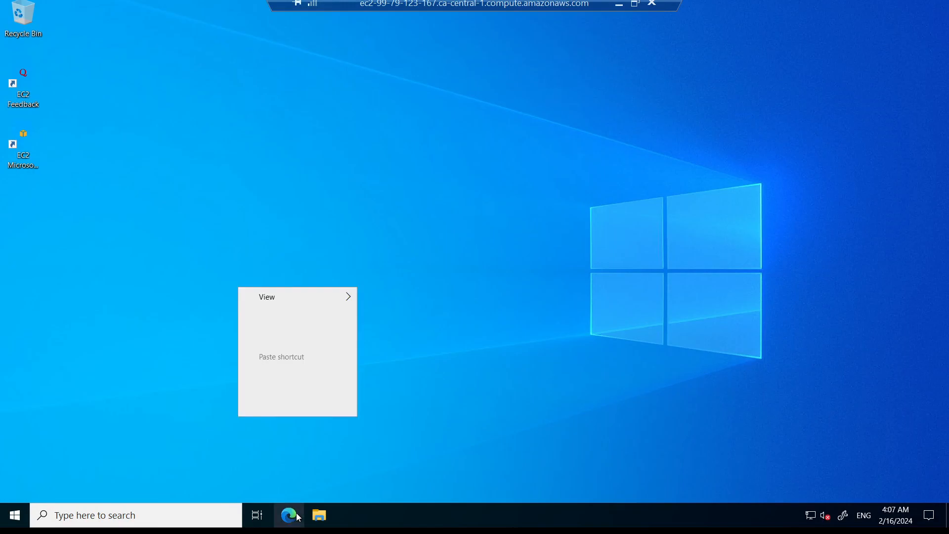
left_click(318, 514)
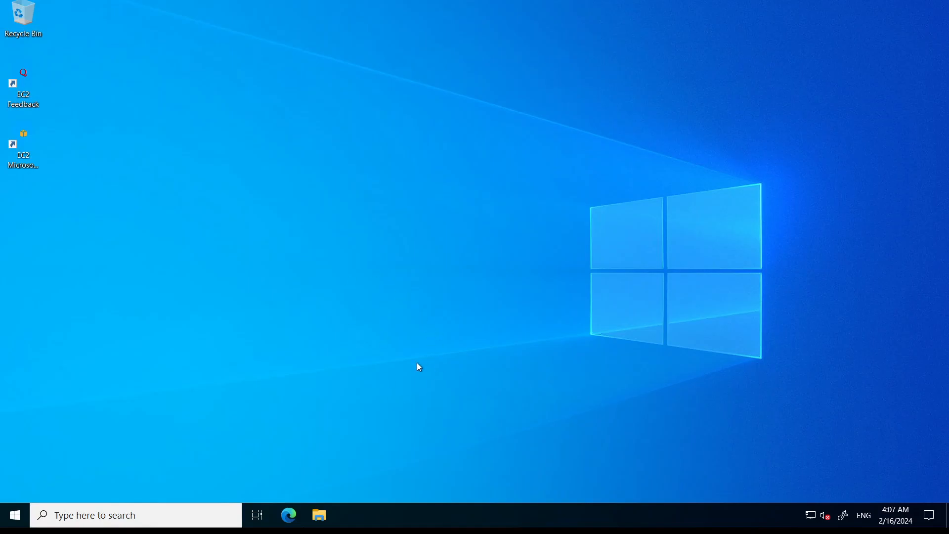
left_click(826, 216)
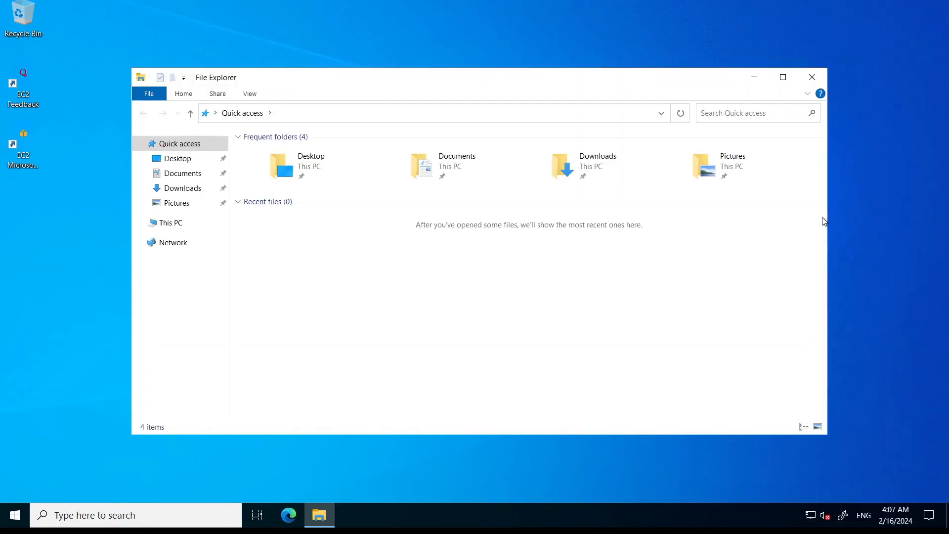
Step: Open the properties of This PC to view the remote machine's device and Windows specifications
left_click(174, 228)
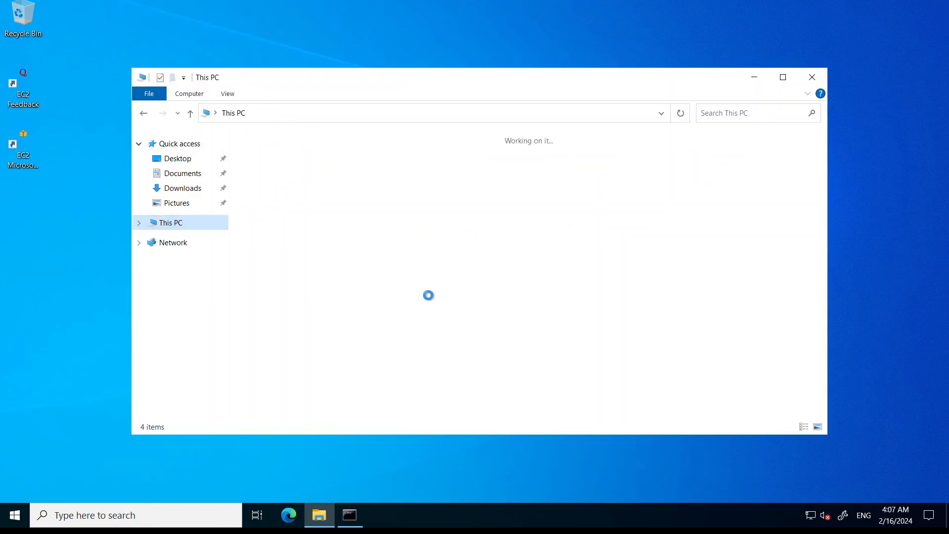
right_click(460, 335)
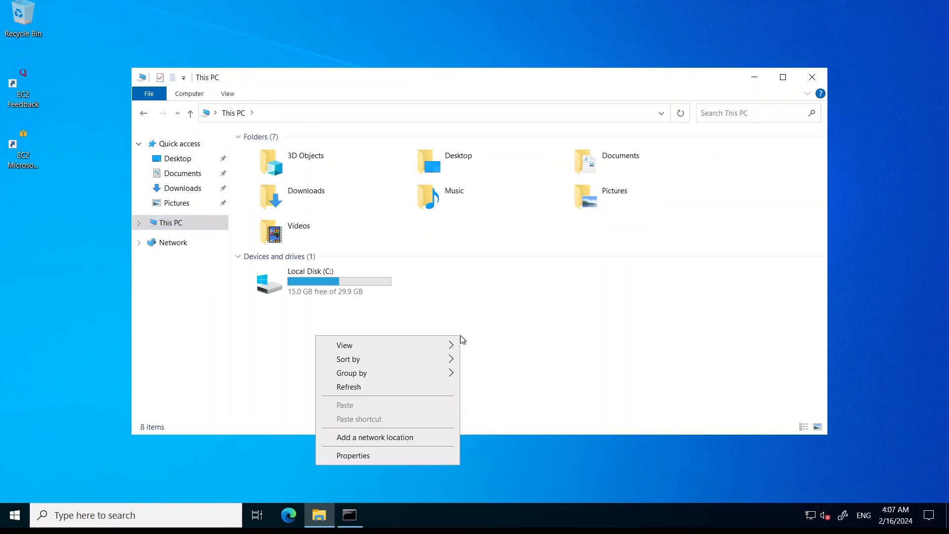
left_click(412, 458)
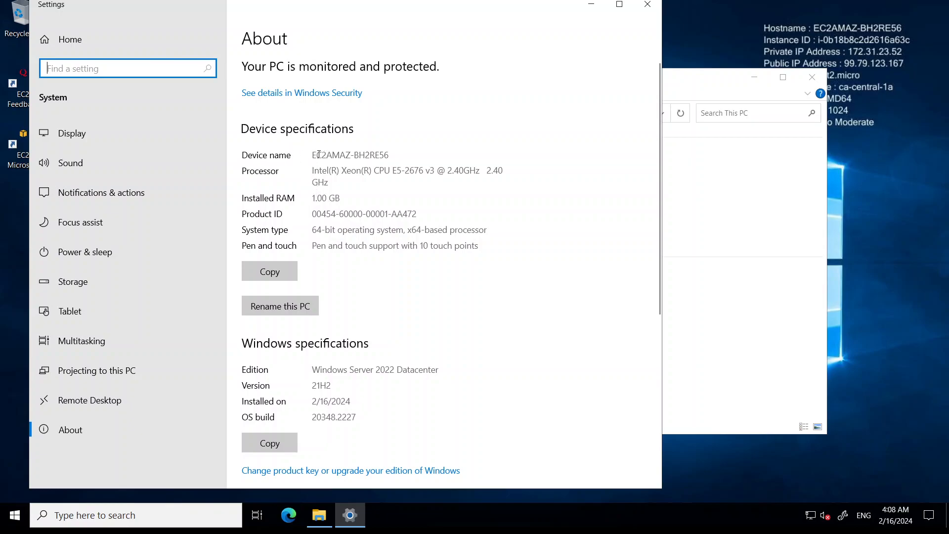
Step: Highlight the remote machine's device name on the About page and minimize the remote session
left_click_drag(311, 155, 391, 152)
mouse_move(564, 1)
left_click(619, 5)
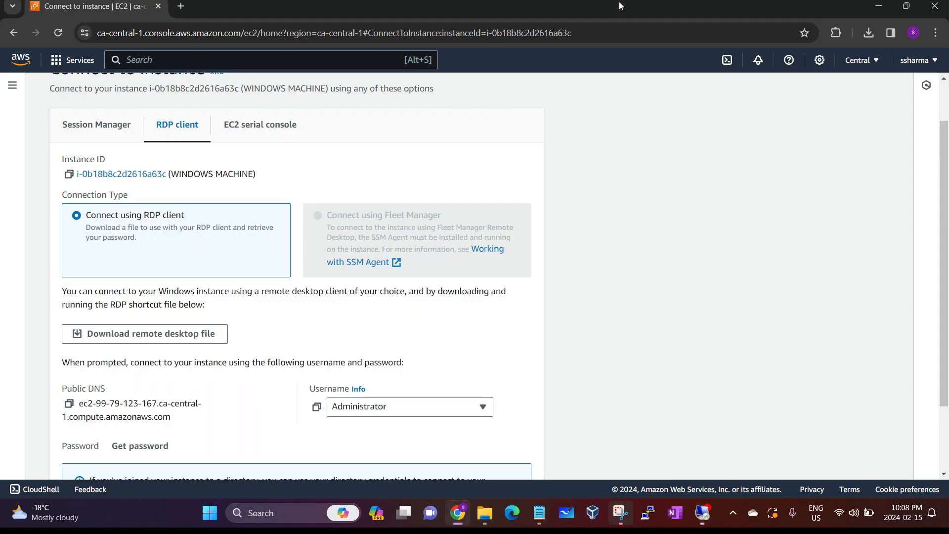
Step: Return to the EC2 instances list, check the device name in the remote session again, and minimize the session
scroll(143, 141, "up", 1)
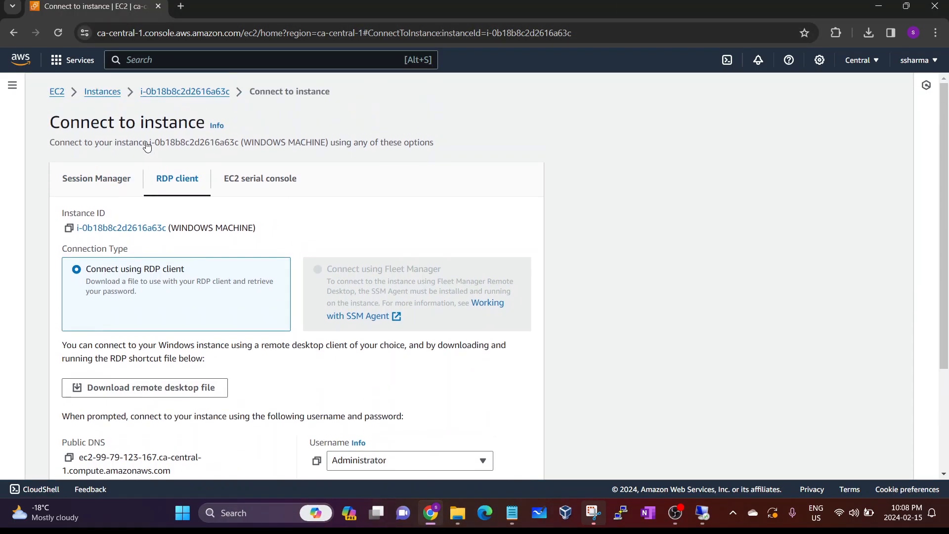
left_click(102, 92)
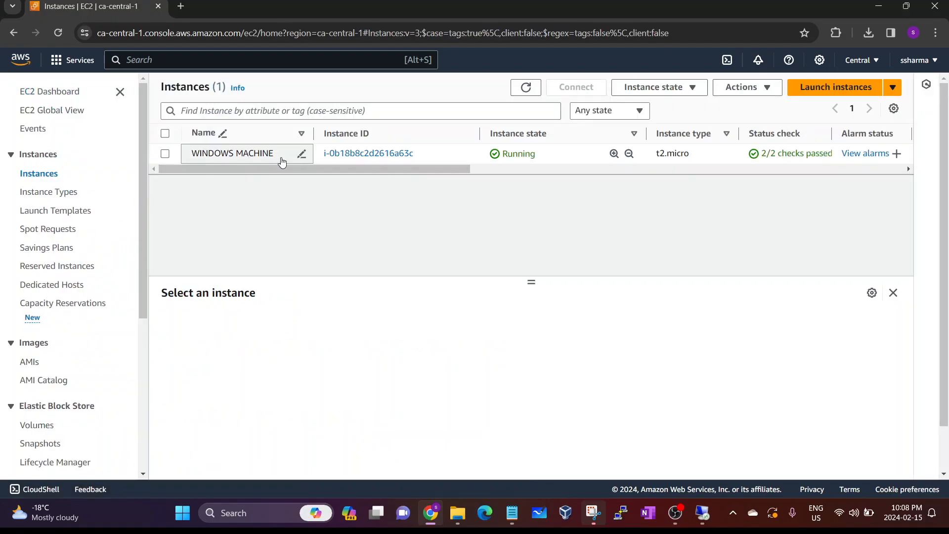
left_click(708, 524)
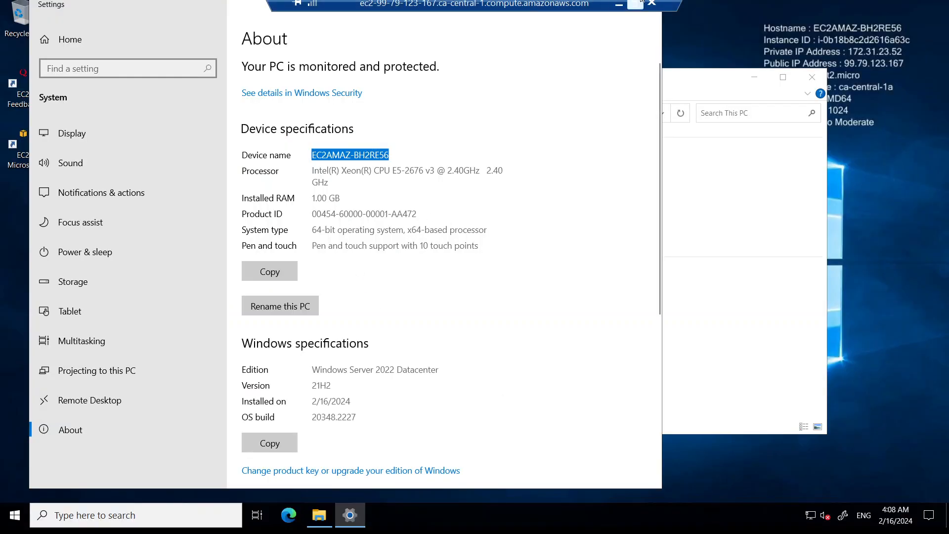
left_click(618, 4)
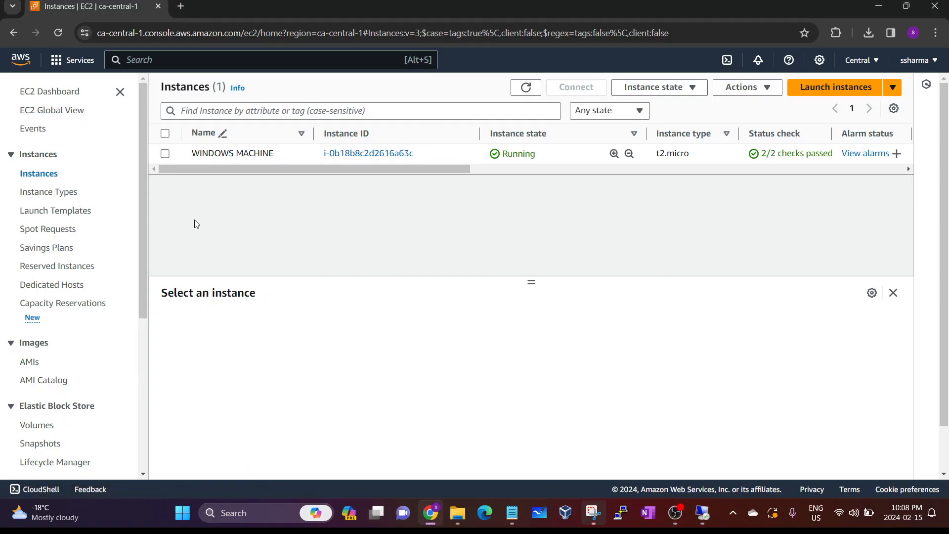
Step: Open the WINDOWS MACHINE instance's name for editing in the instances list, leave the edit, and highlight the name
left_click(298, 154)
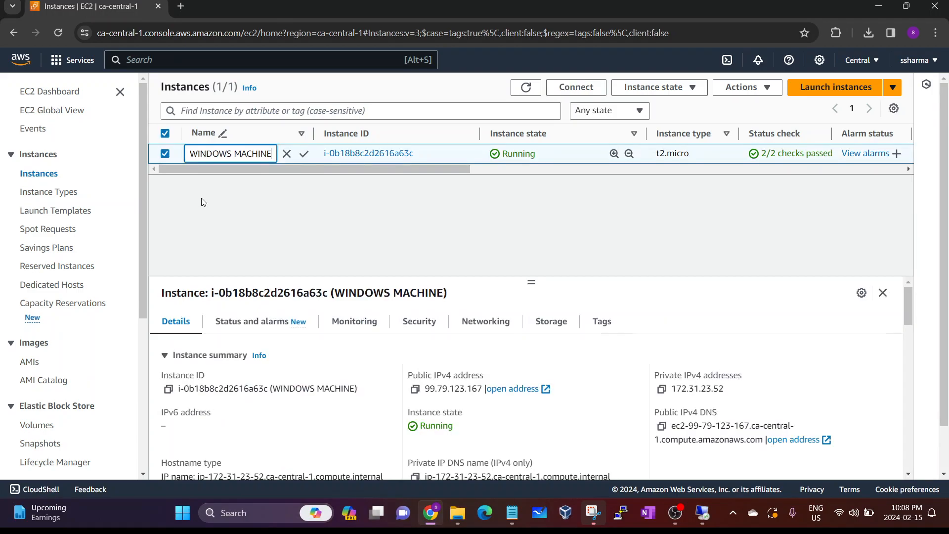
left_click(215, 203)
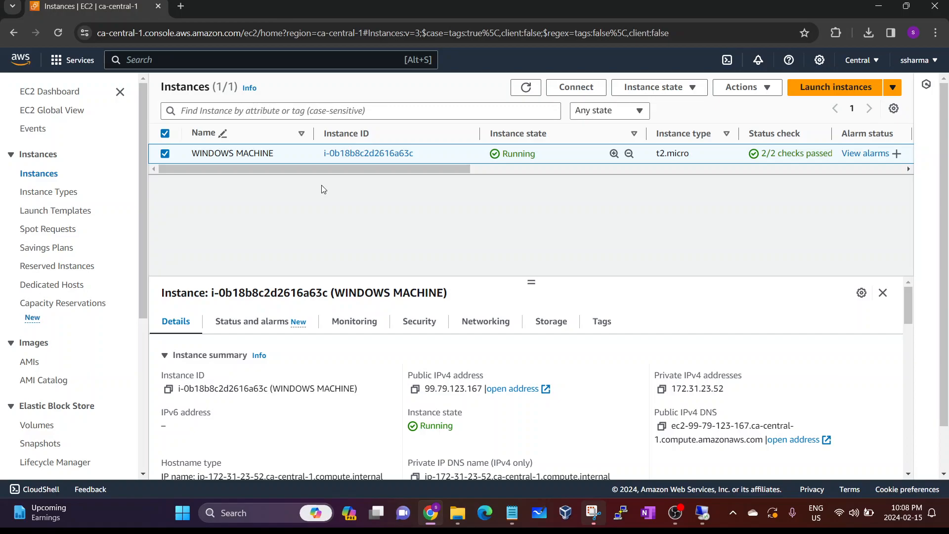
left_click_drag(273, 154, 193, 154)
left_click(204, 183)
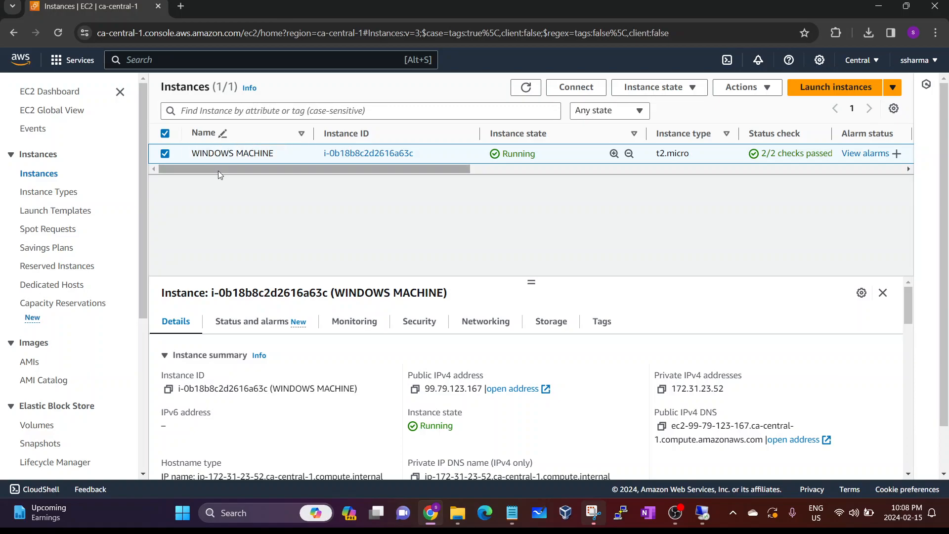